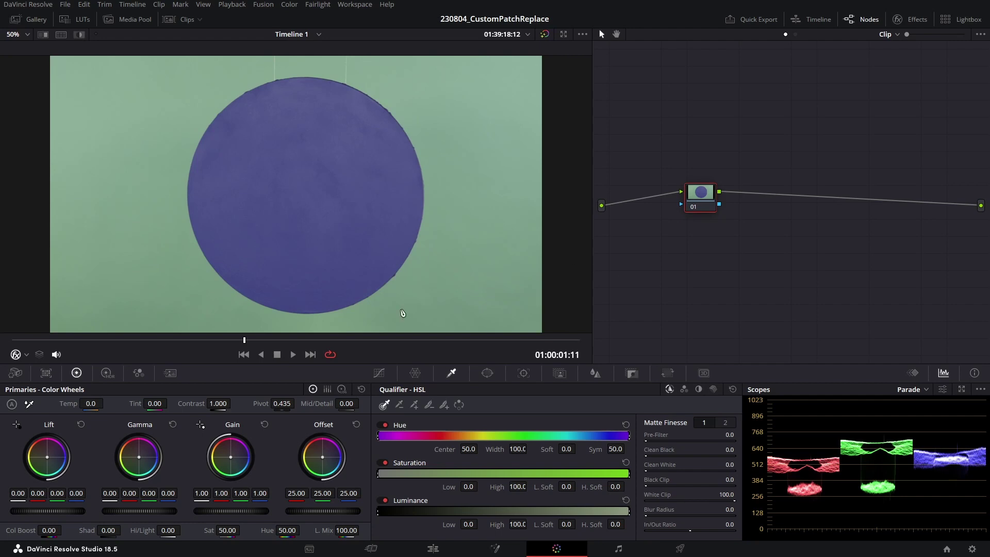
Play the circle clip to preview it, zoom the viewer in, then fit the full frame
key("space")
key("space")
scroll(336, 236, "up", 4)
scroll(333, 221, "up", 4)
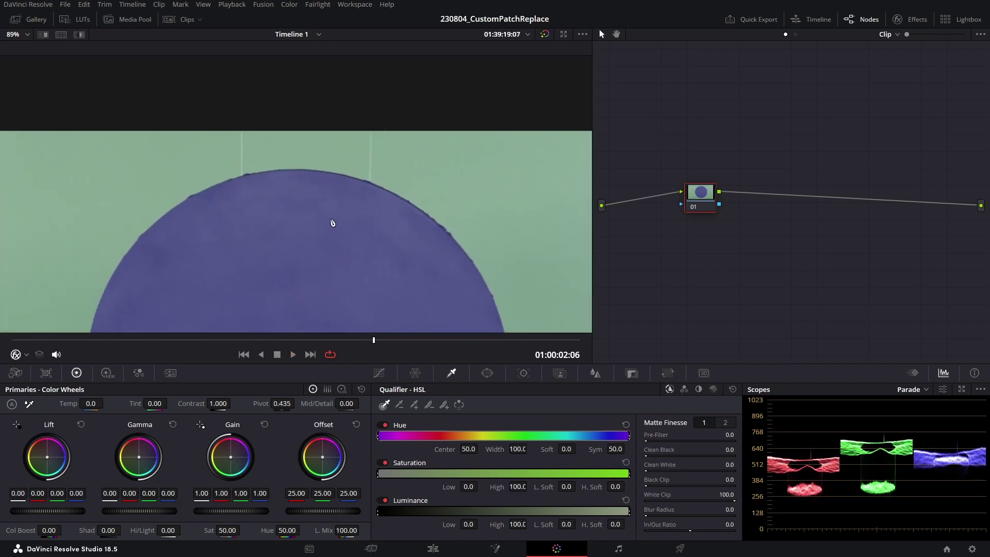
key("shift+z")
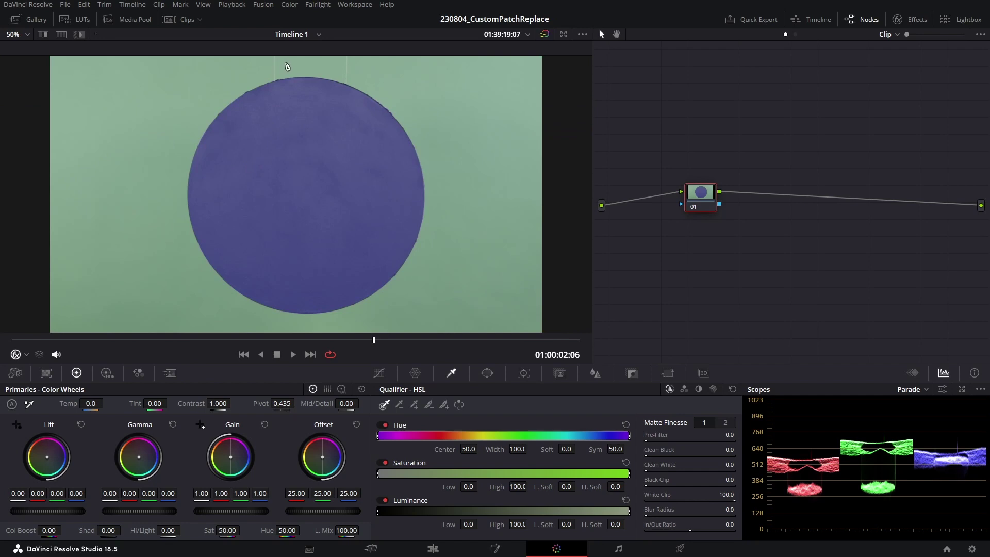
Search the Effects library for 'pat' and apply Patch Replacer to node 01
left_click(912, 22)
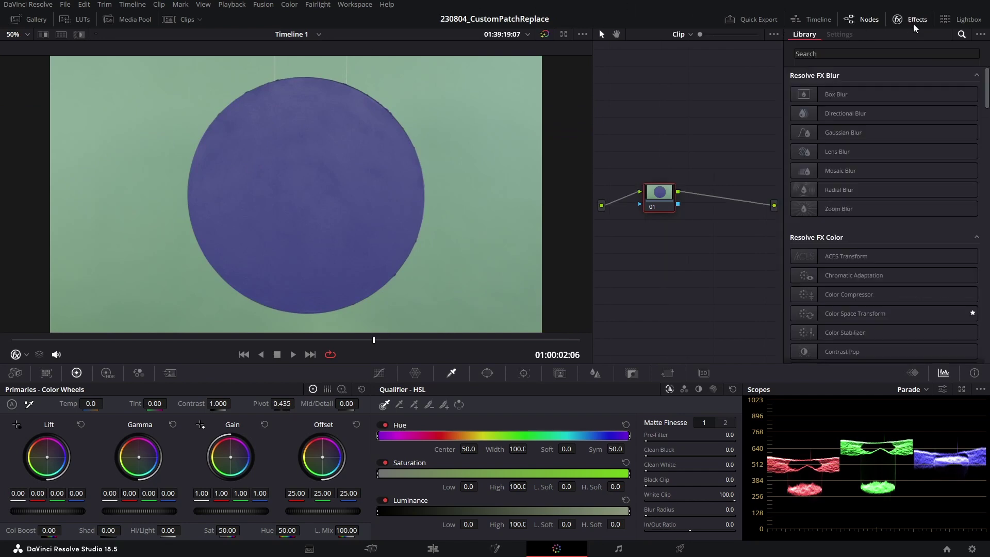
left_click(839, 51)
type("patch")
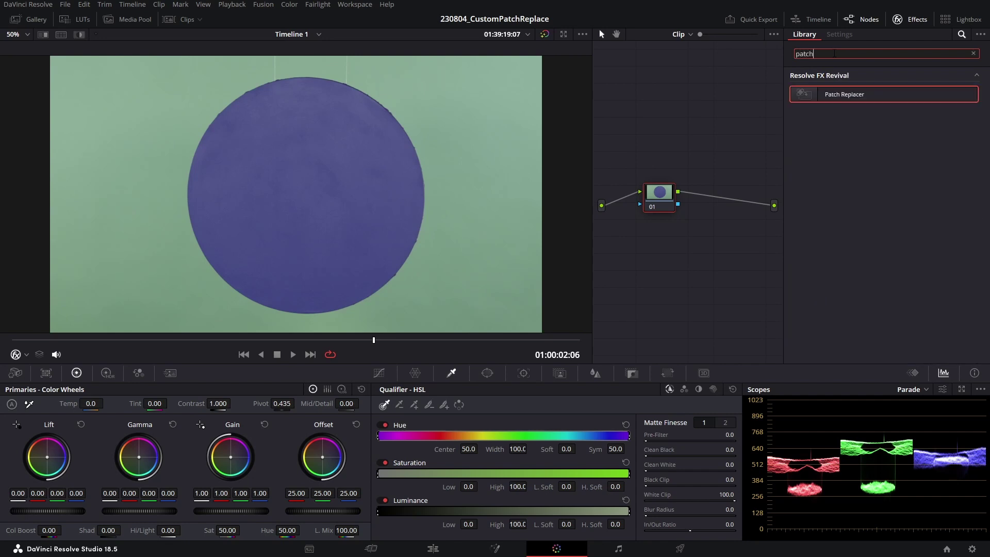
left_click_drag(866, 94, 664, 206)
Nudge the source and target patch positions slightly
left_click_drag(231, 208, 230, 210)
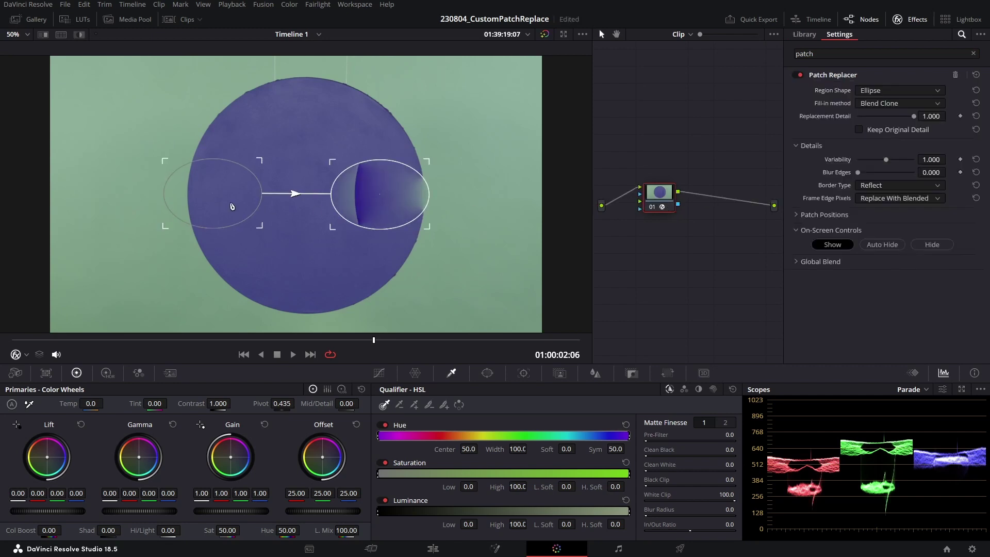
left_click_drag(384, 216, 383, 211)
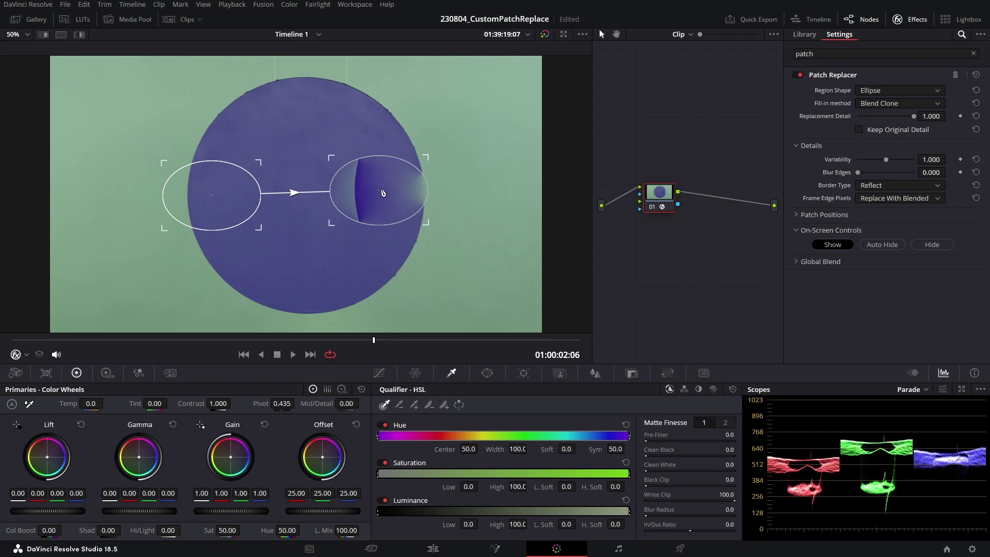
left_click(26, 354)
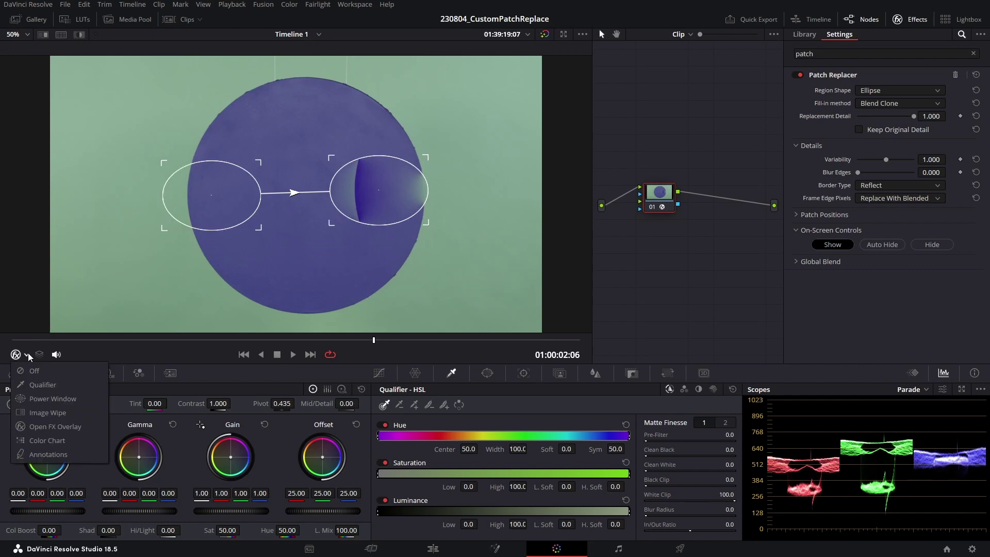
Show the Open FX overlay, keep Ellipse region shape after trying Rectangle, and move the target onto the circle's upper-right edge
left_click(82, 424)
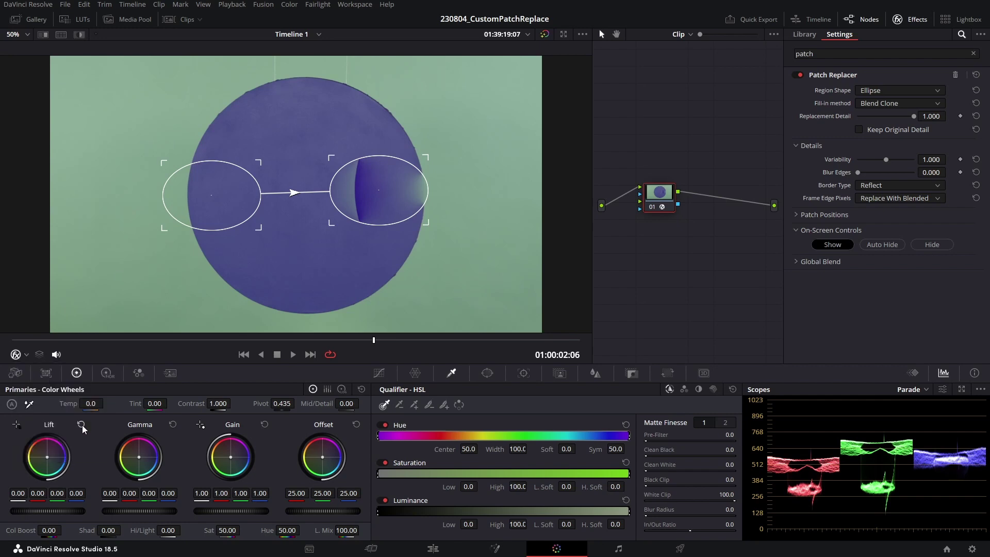
left_click_drag(223, 223, 233, 191)
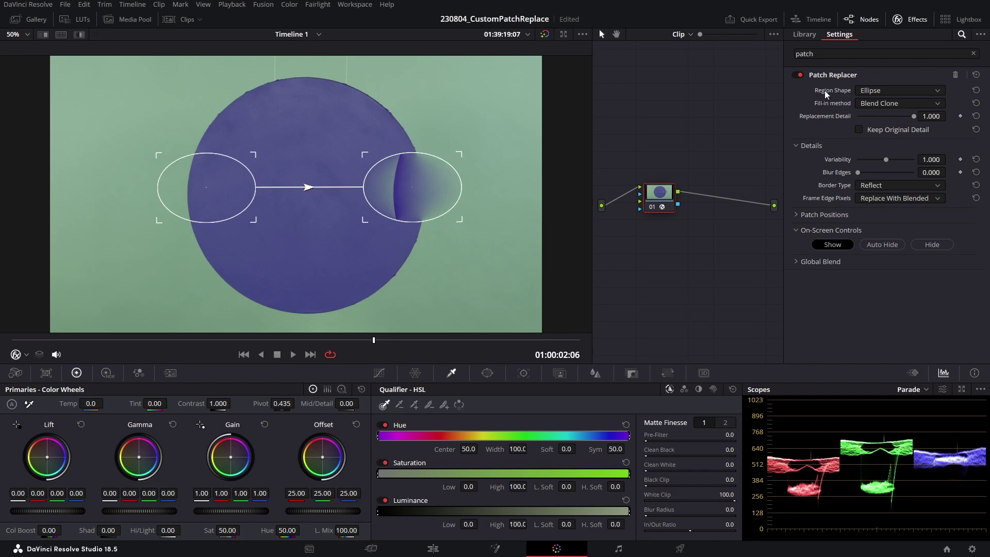
left_click(870, 92)
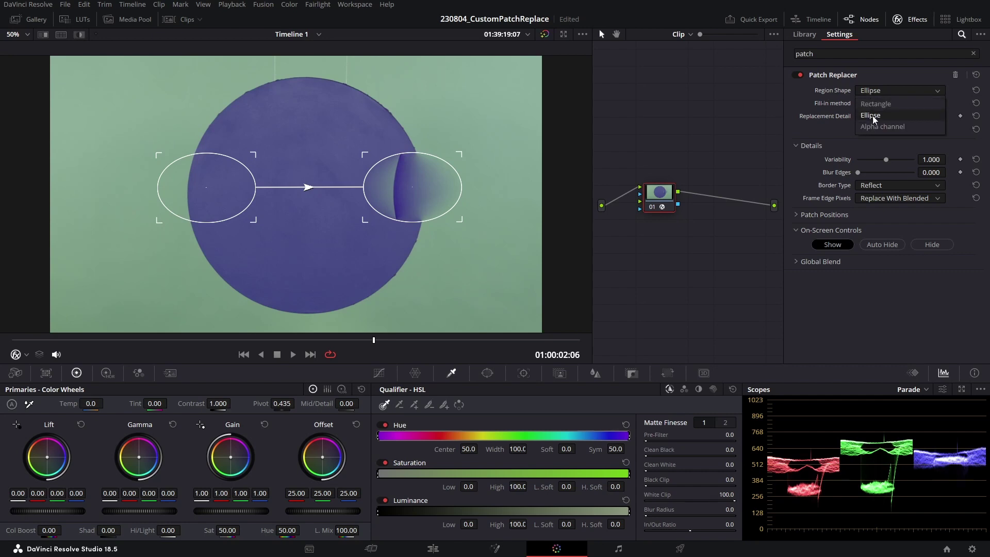
left_click(879, 104)
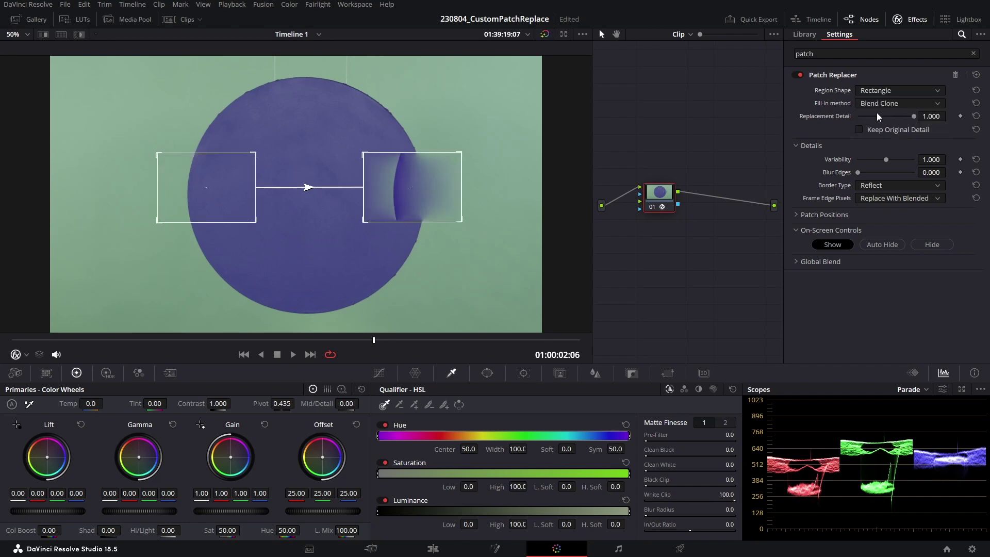
left_click(905, 89)
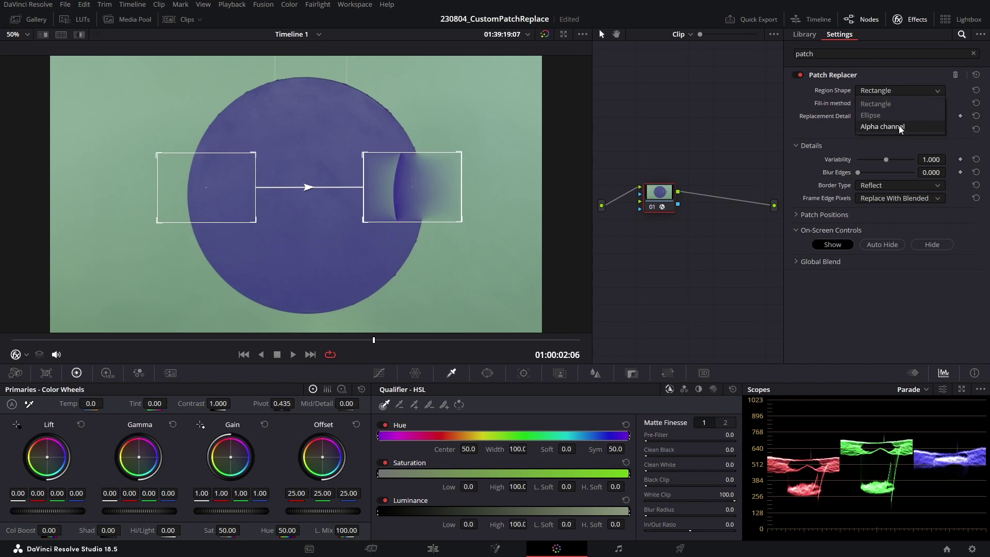
left_click(894, 119)
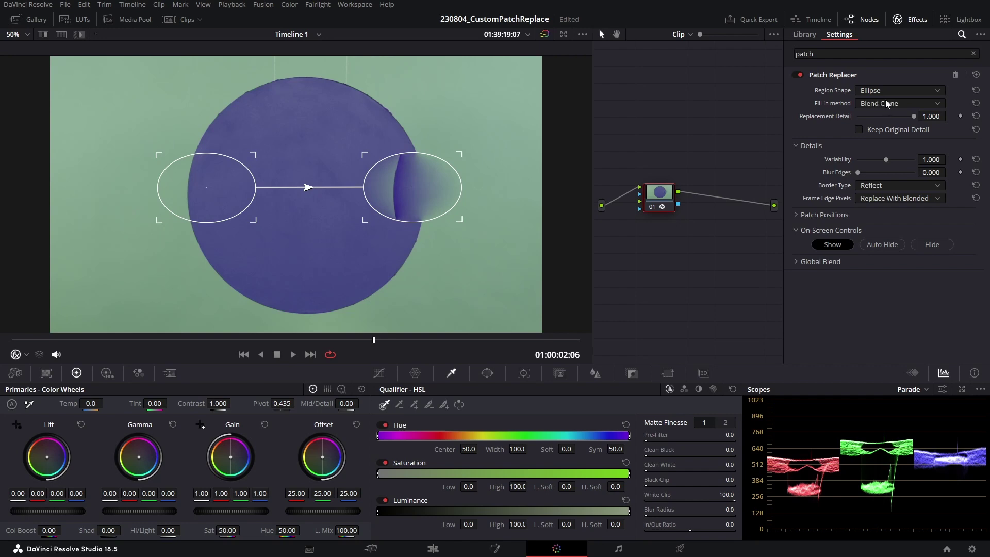
left_click_drag(415, 190, 423, 133)
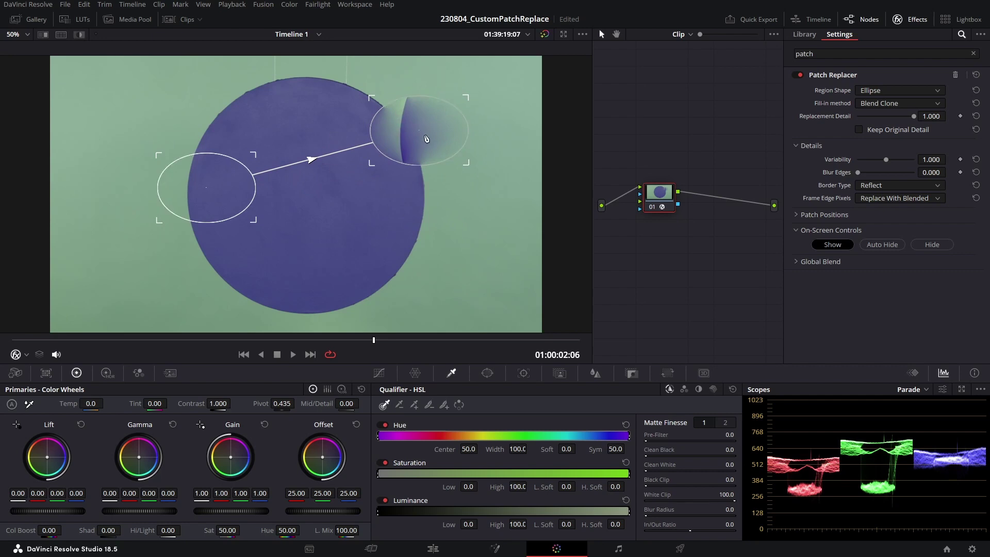
Set the Fill-in method to Clone and move the target patch down to the circle's right edge
left_click(898, 103)
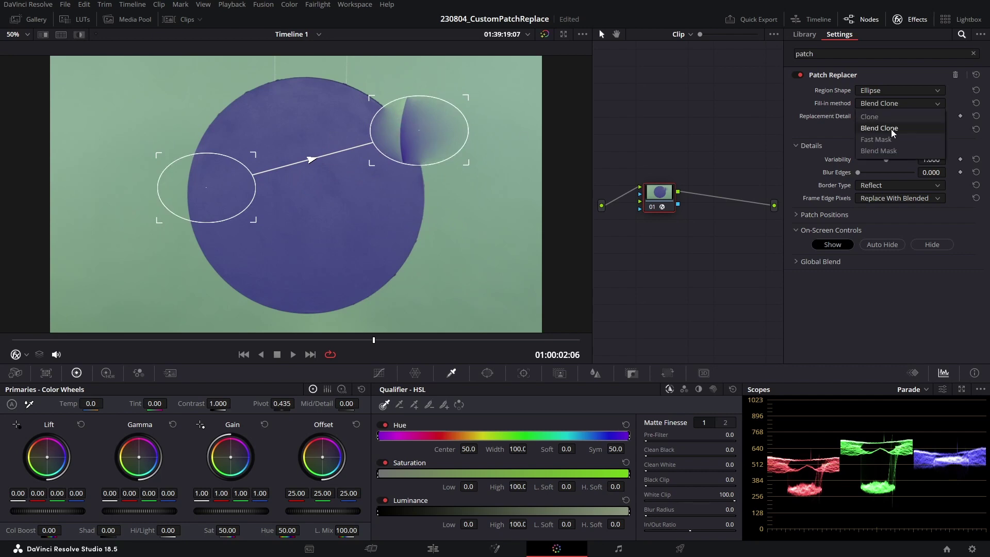
left_click(888, 113)
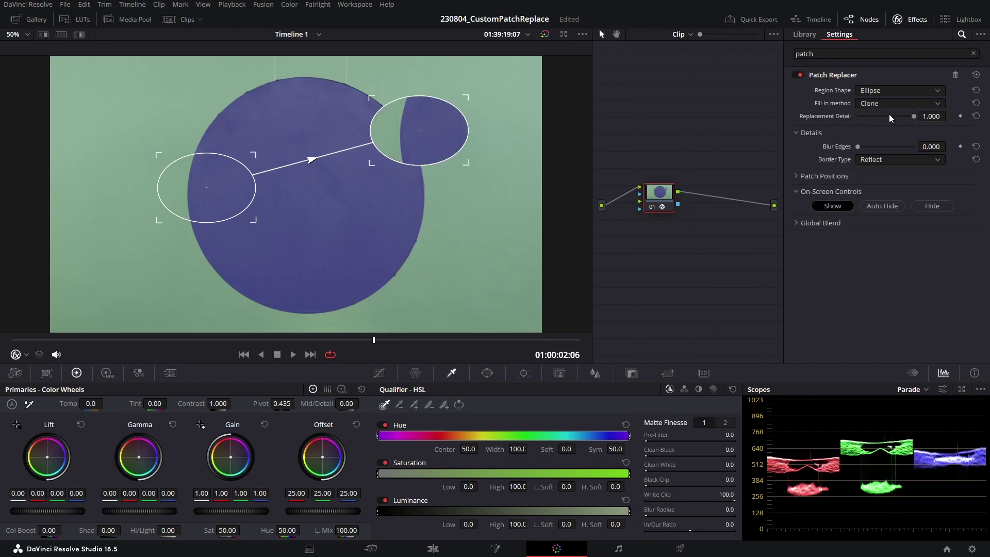
left_click_drag(453, 118, 446, 161)
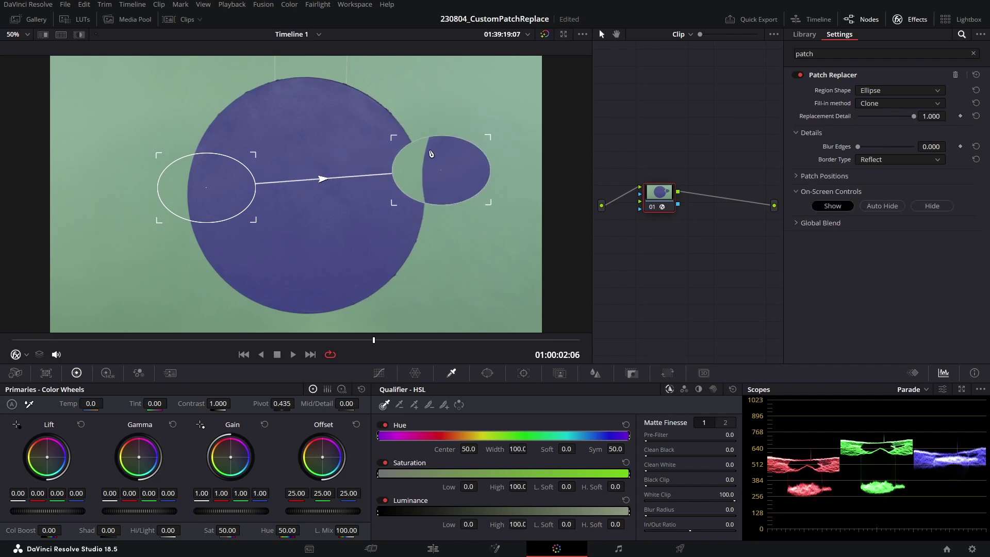
left_click(897, 103)
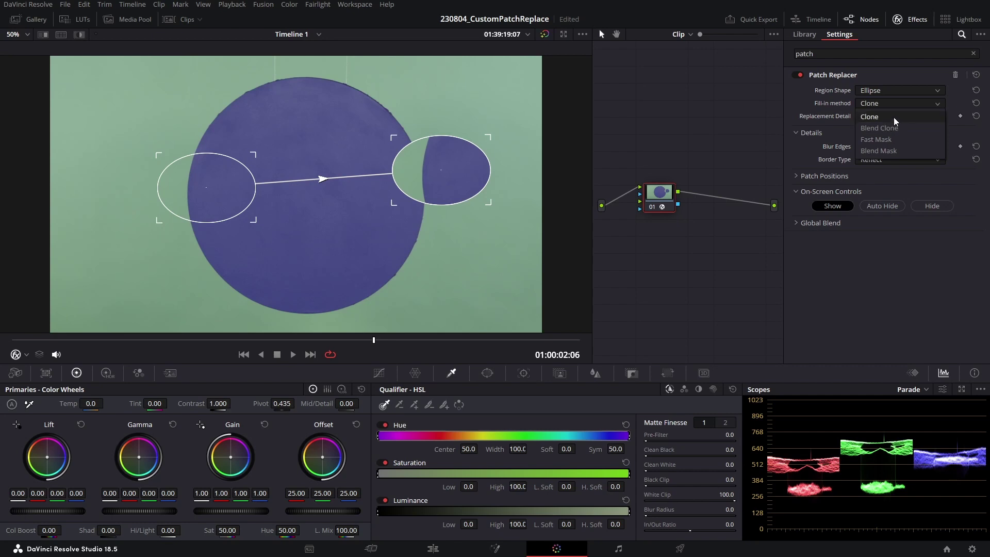
left_click(894, 121)
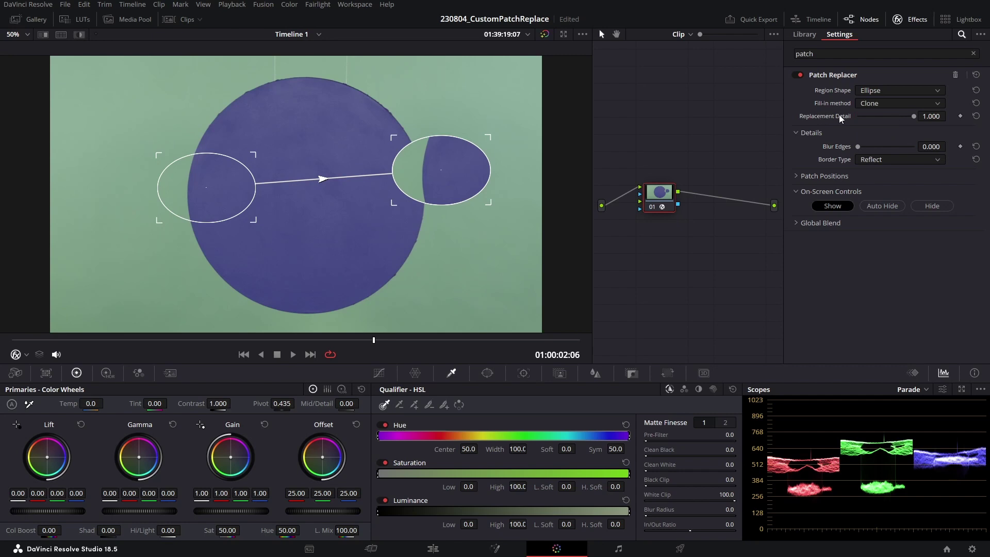
Test Replacement Detail, Blur Edges and Reflect border type, leaving Blur Edges at 0.000
mouse_move(913, 116)
left_mouse_down()
mouse_move(848, 119)
mouse_move(926, 117)
left_mouse_up()
left_click_drag(858, 145, 912, 155)
left_click(892, 159)
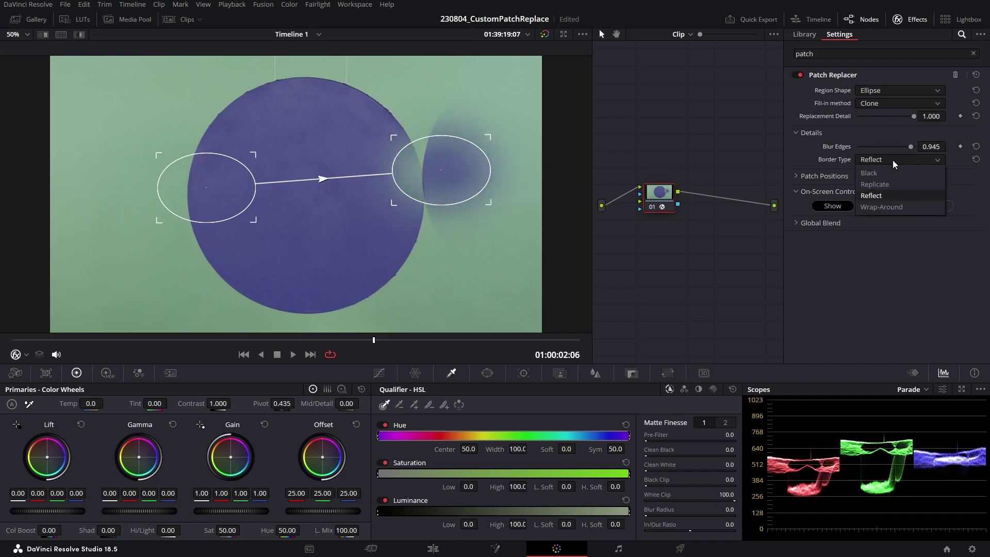
left_click(884, 194)
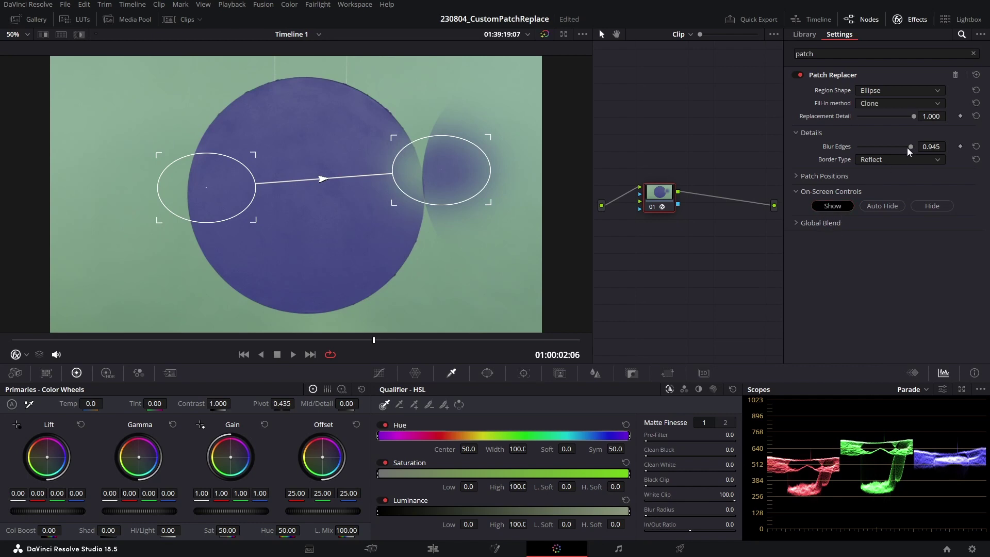
left_click_drag(909, 147, 849, 146)
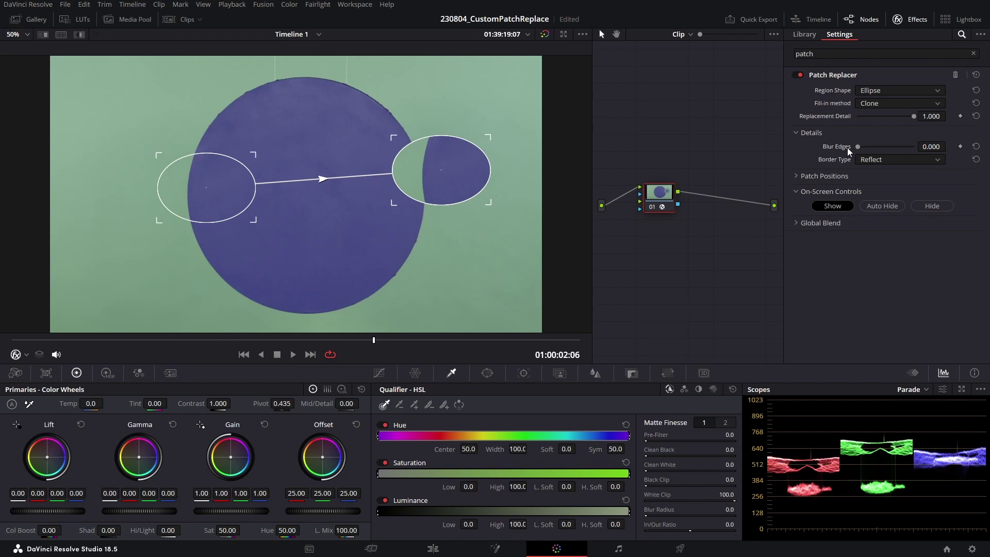
Place the source and target ellipses side by side along the circle's top edge, with on-screen controls set to Show
left_click(917, 206)
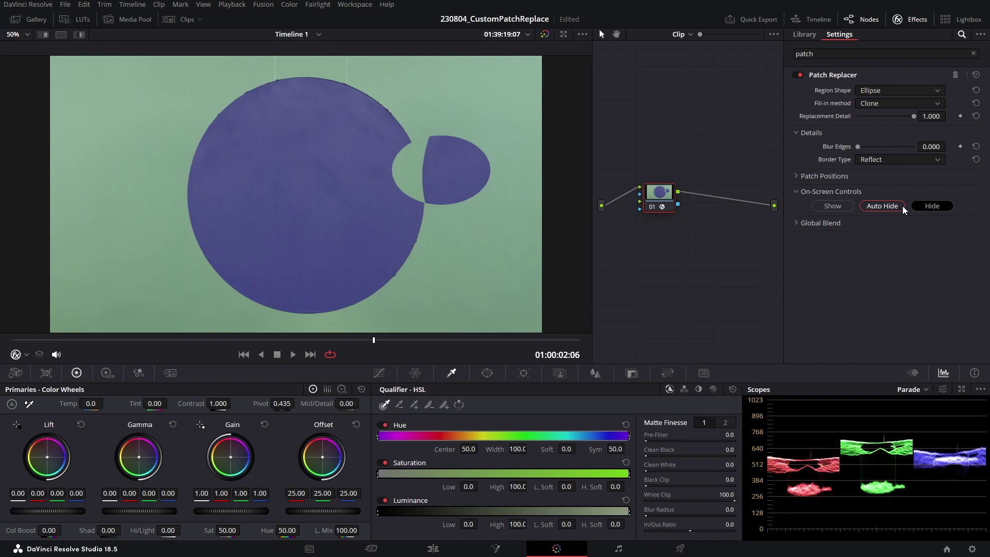
left_click(866, 205)
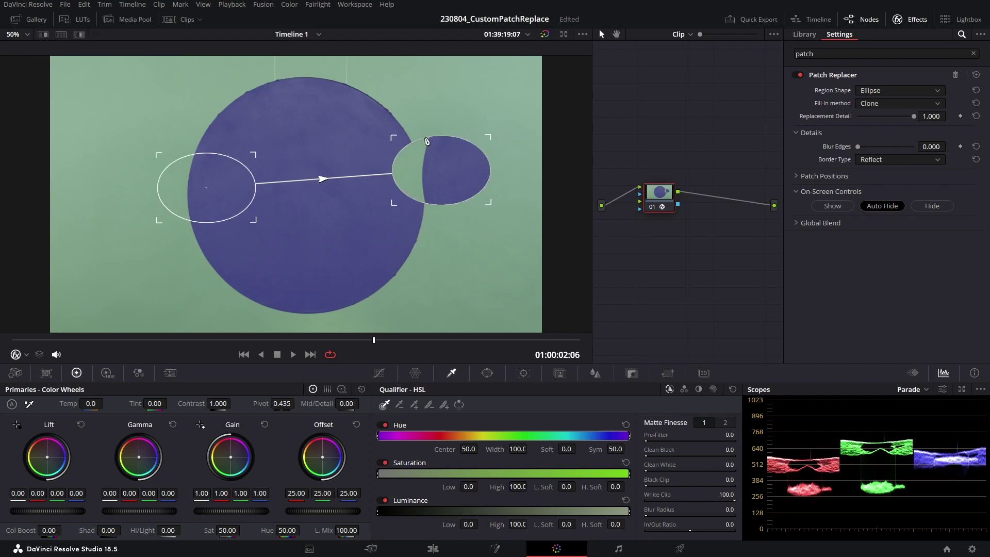
mouse_move(251, 175)
left_mouse_down()
mouse_move(263, 110)
mouse_move(250, 92)
mouse_move(317, 77)
mouse_move(297, 76)
mouse_move(330, 87)
mouse_move(288, 82)
mouse_move(338, 86)
mouse_move(290, 86)
left_mouse_up()
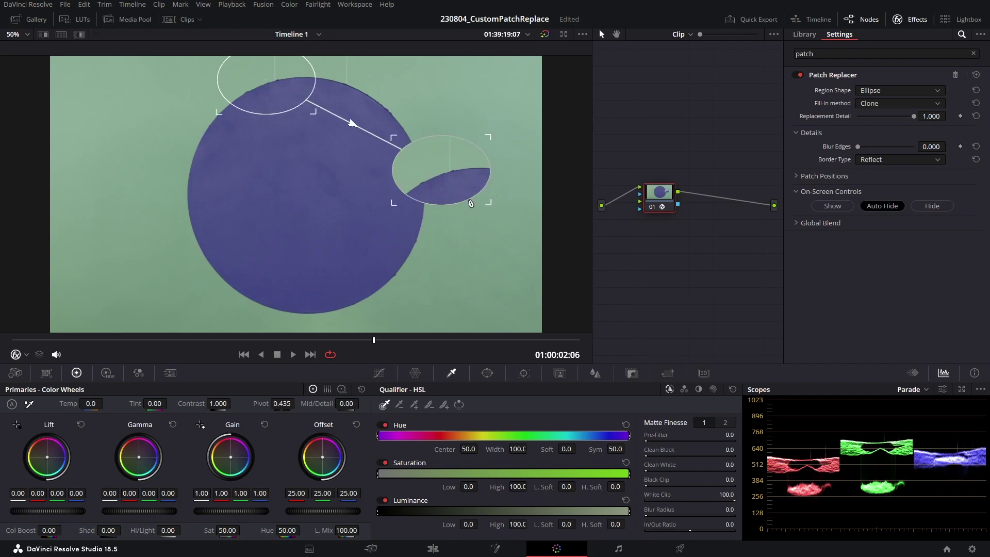
left_click_drag(455, 183, 414, 139)
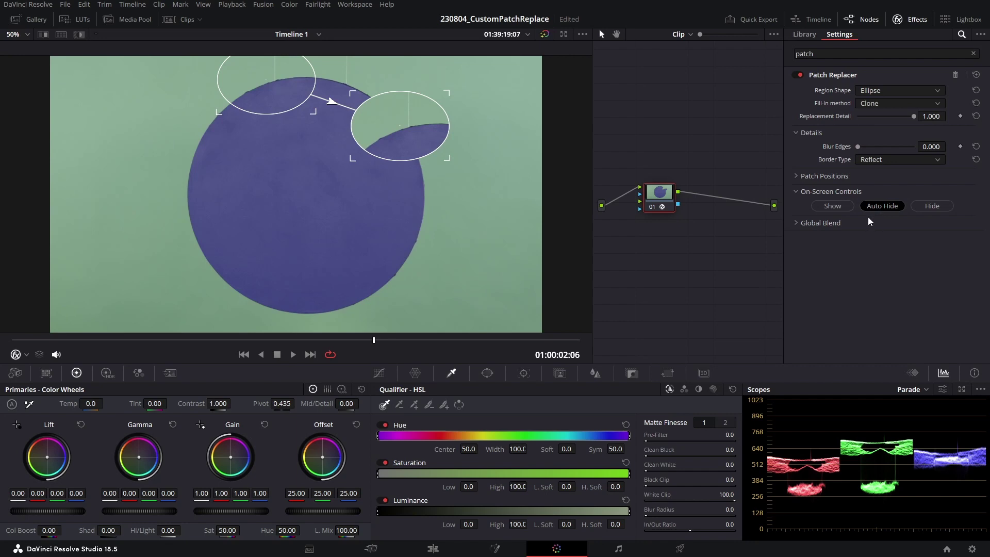
left_click(830, 206)
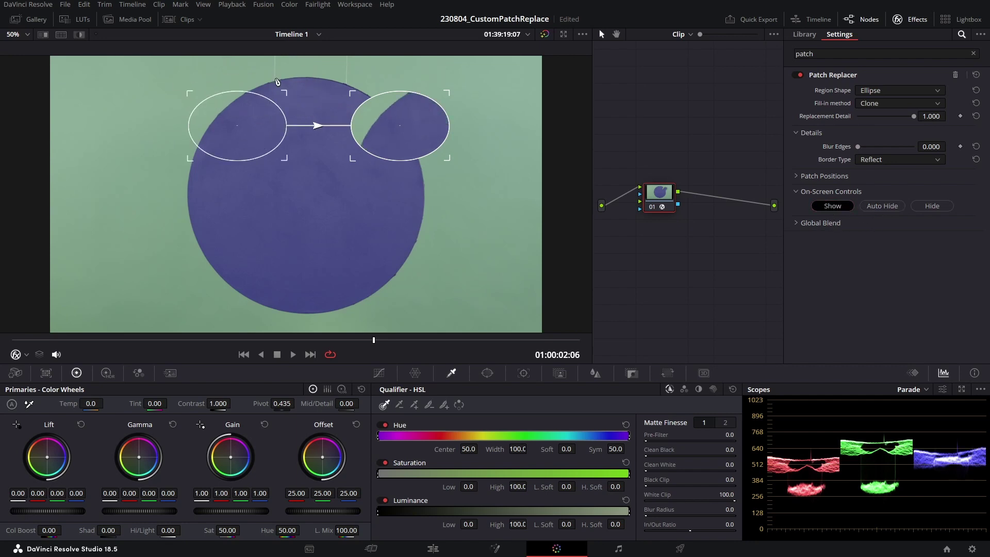
Move the source onto clean green and the target over the wire, then set Blur Edges to 0.353
left_click_drag(240, 149, 160, 86)
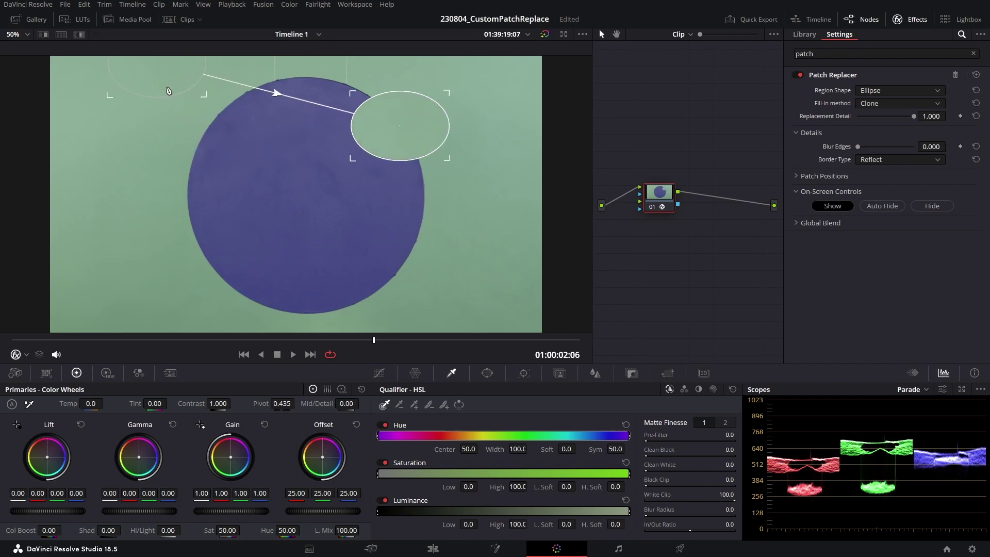
left_click_drag(407, 148, 275, 73)
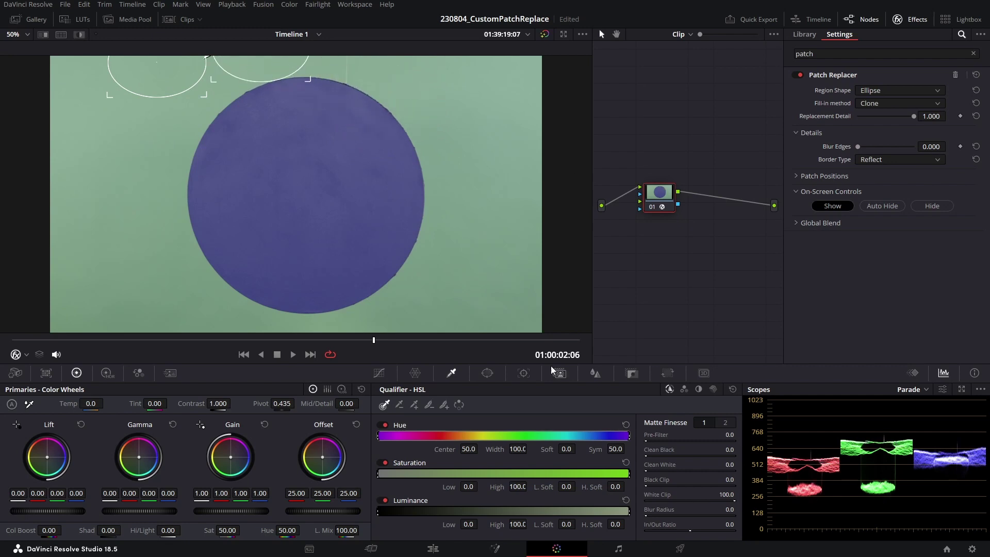
left_click(931, 205)
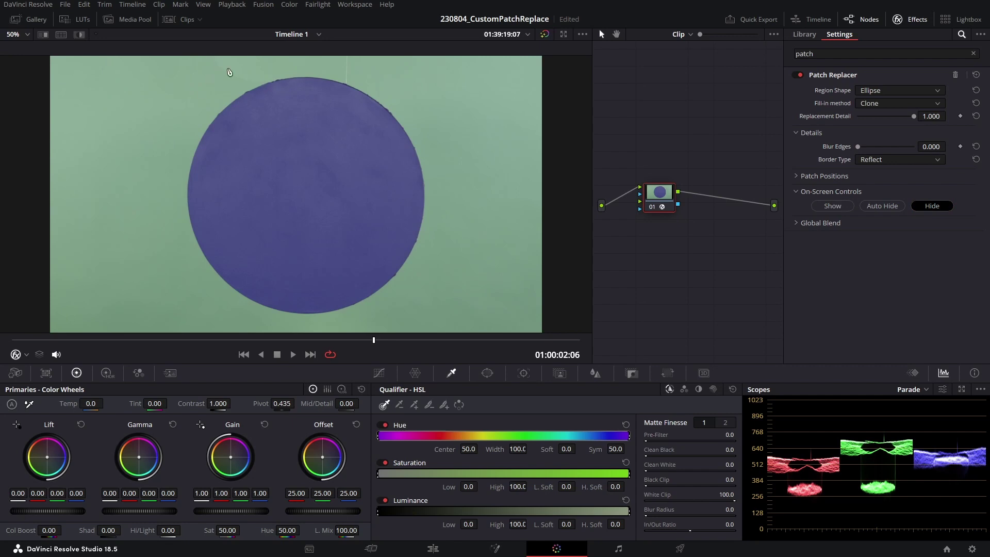
left_click_drag(857, 145, 865, 146)
scroll(286, 133, "up", 4)
scroll(327, 165, "up", 2)
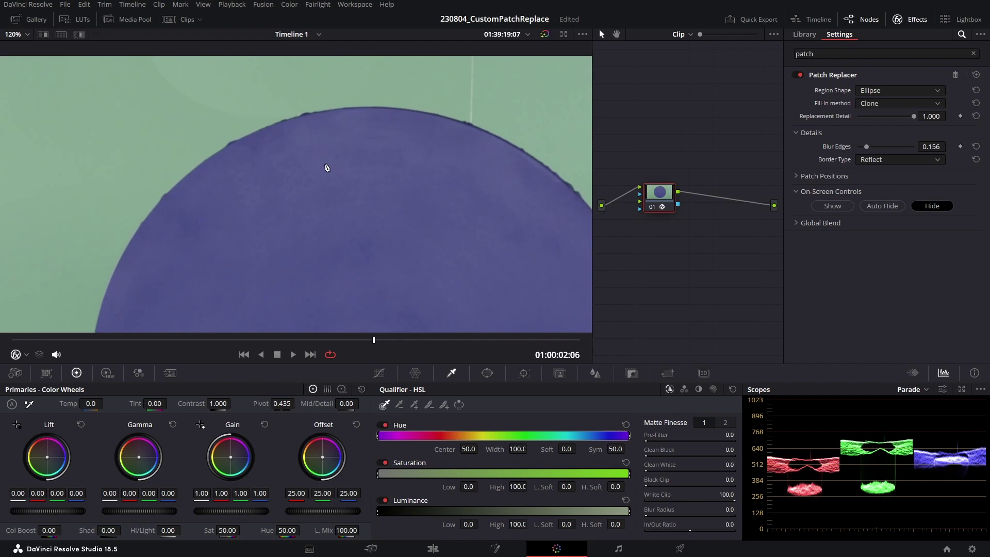
left_click_drag(866, 147, 876, 147)
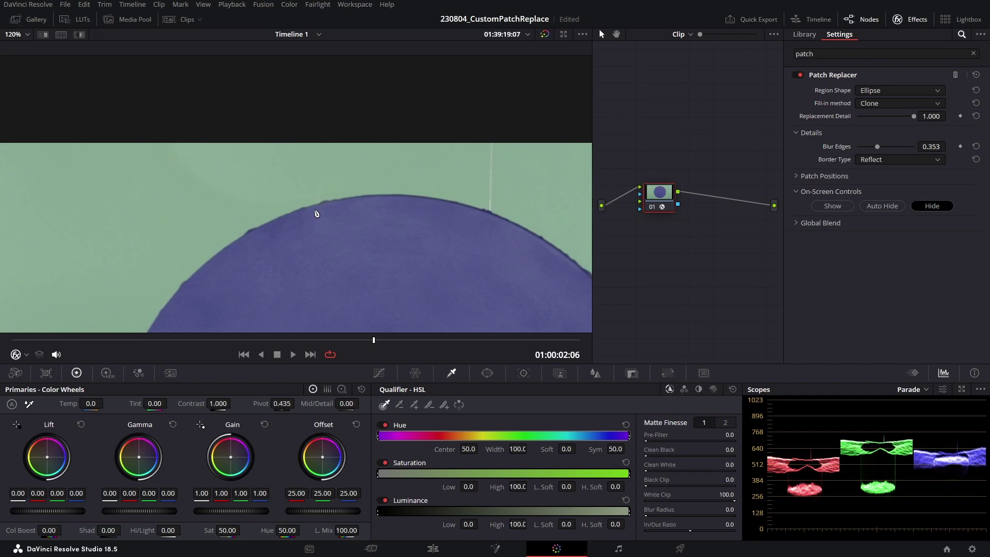
key("shift+z")
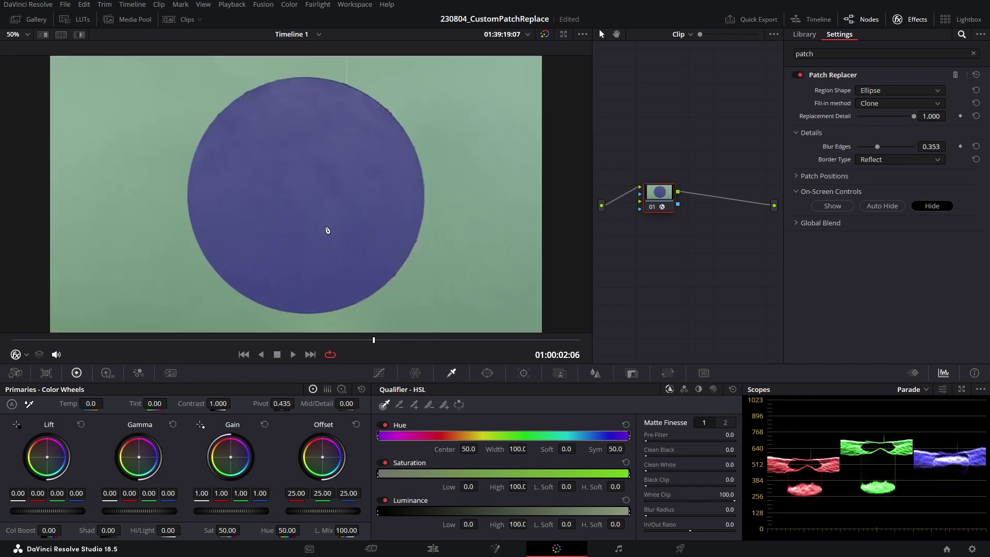
left_click(832, 206)
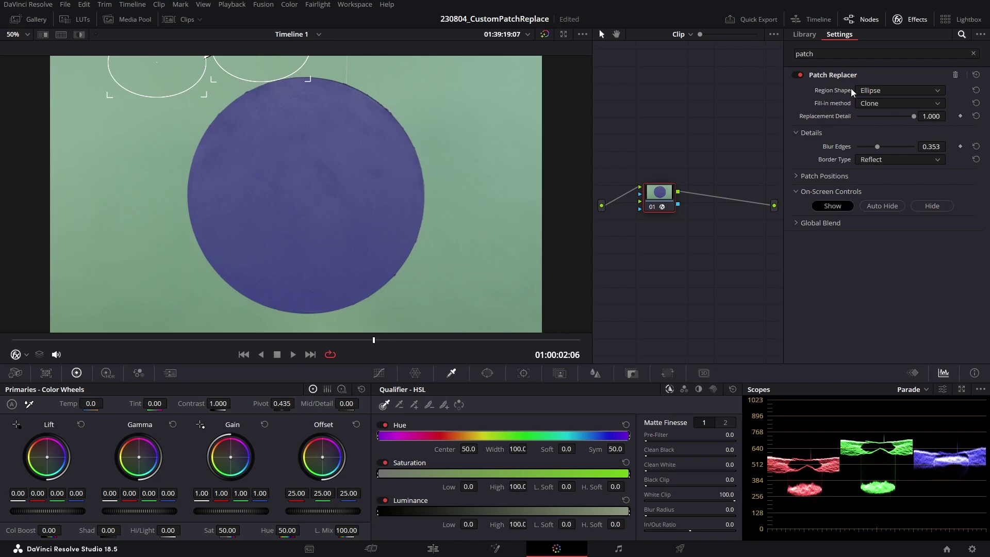
Switch the patch Region Shape to Alpha channel and reset Blur Edges to 0
left_click(871, 90)
left_click(883, 125)
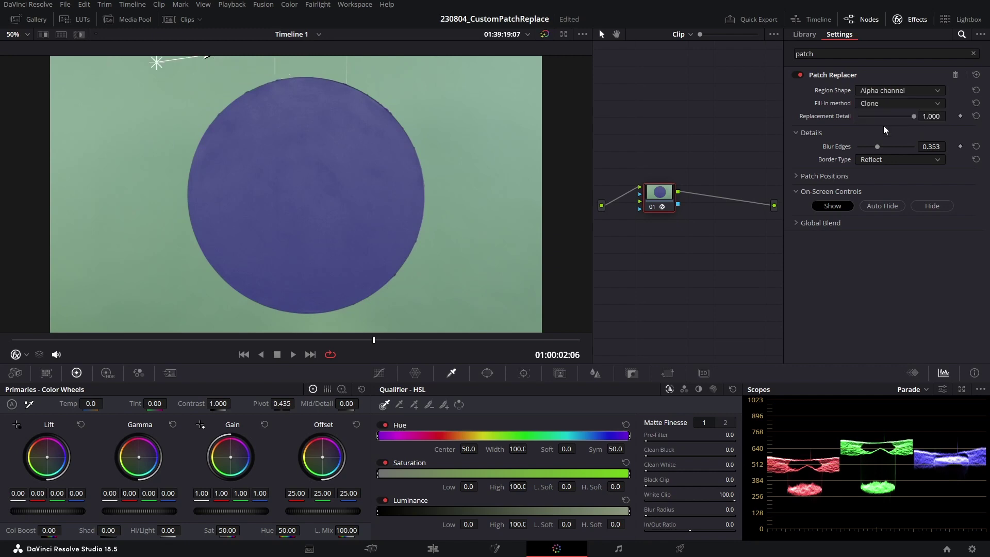
left_click_drag(874, 147, 849, 146)
Draw a closed Curve window hugging the circle's top edge and enclosing the area above it
left_click(486, 374)
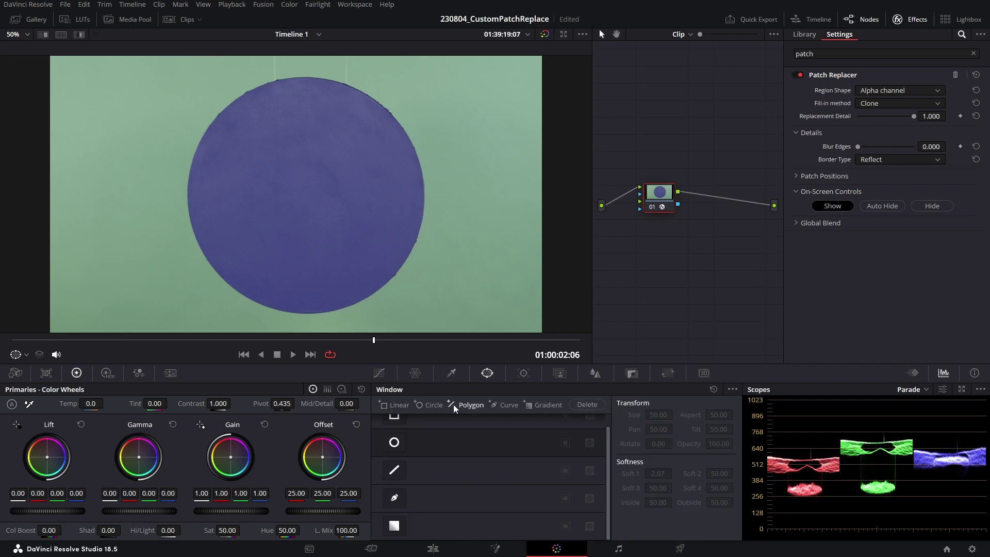
left_click(394, 498)
scroll(342, 227, "up", 5)
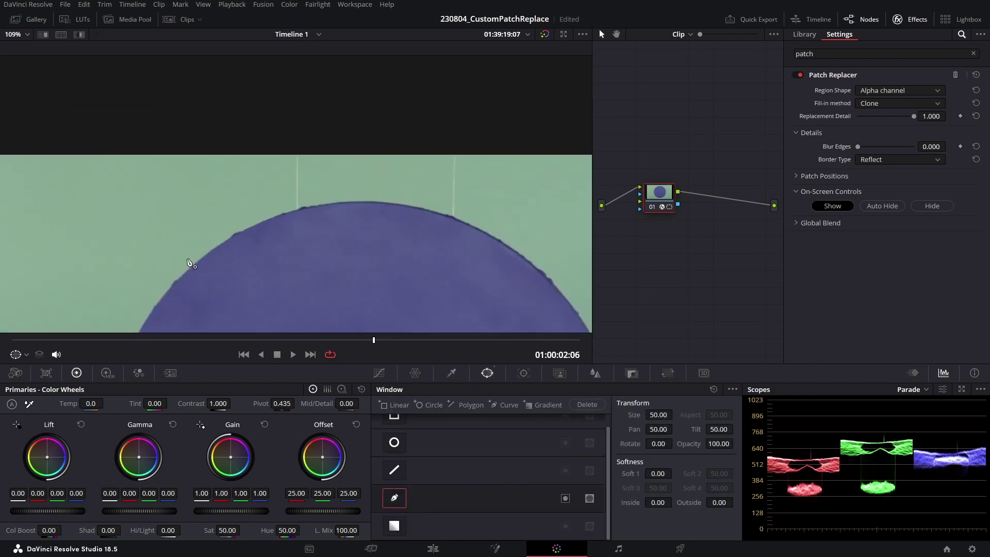
left_click(197, 259)
left_click(252, 218)
left_click(320, 201)
left_click(380, 199)
left_click(430, 207)
left_click(502, 234)
left_click(529, 130)
left_click(317, 106)
left_click(164, 144)
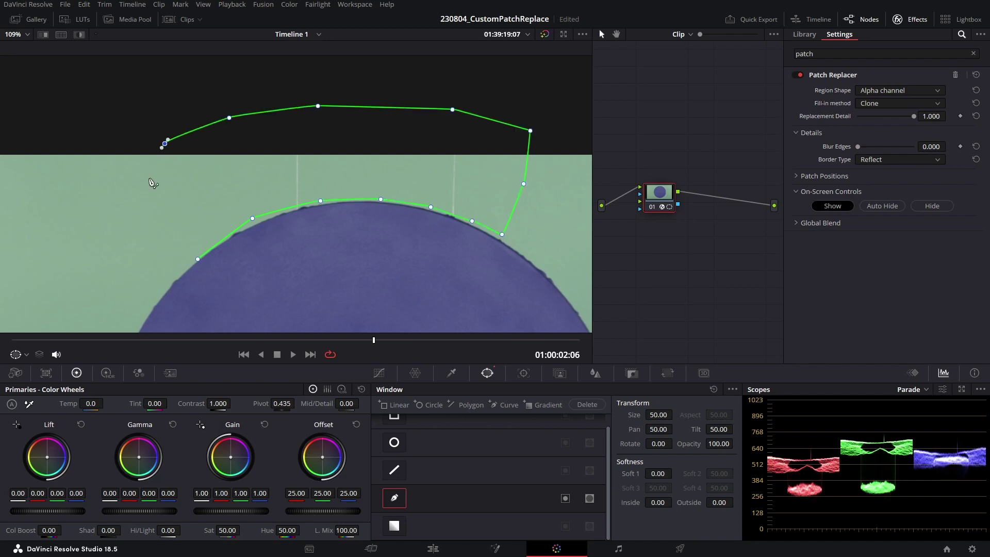
left_click(186, 233)
left_click(197, 259)
left_click_drag(198, 262, 193, 254)
left_click(311, 202)
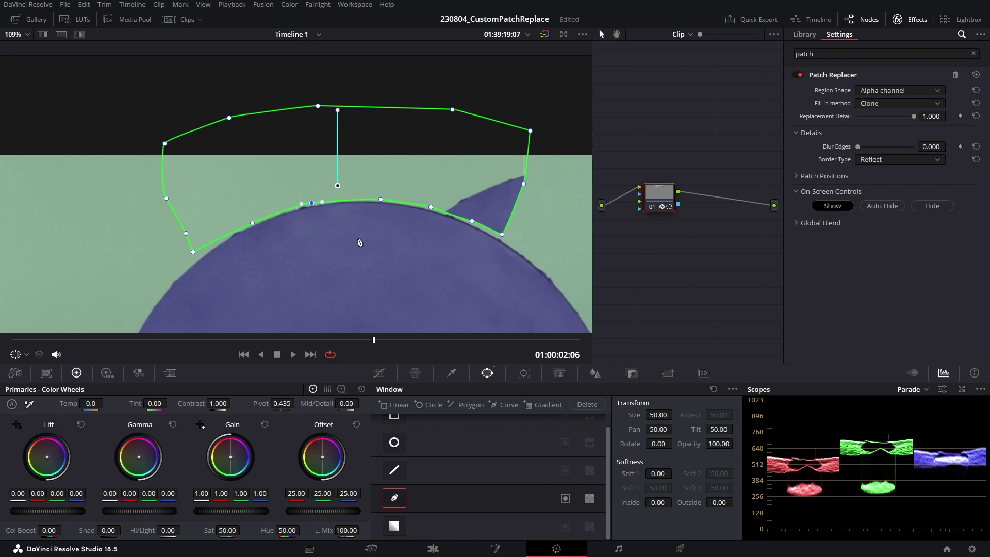
key("shift+z")
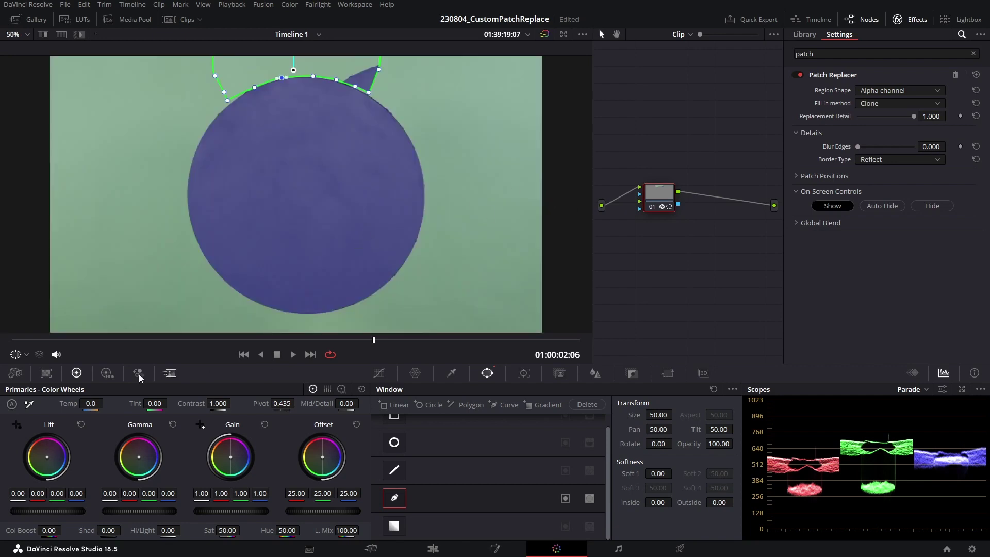
left_click(25, 355)
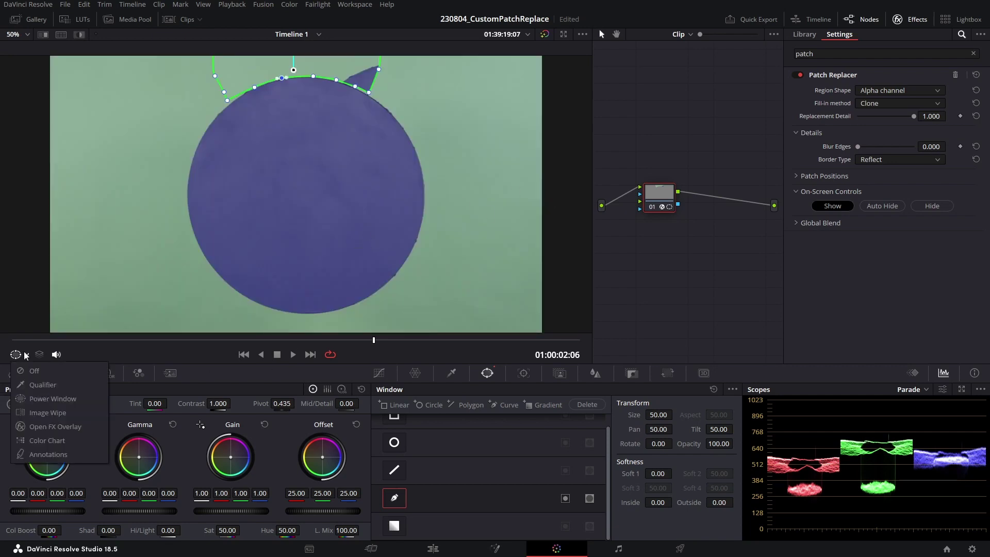
With the Open FX overlay, move the source to clean background and the target over the wire, then set overlay Off
left_click(70, 427)
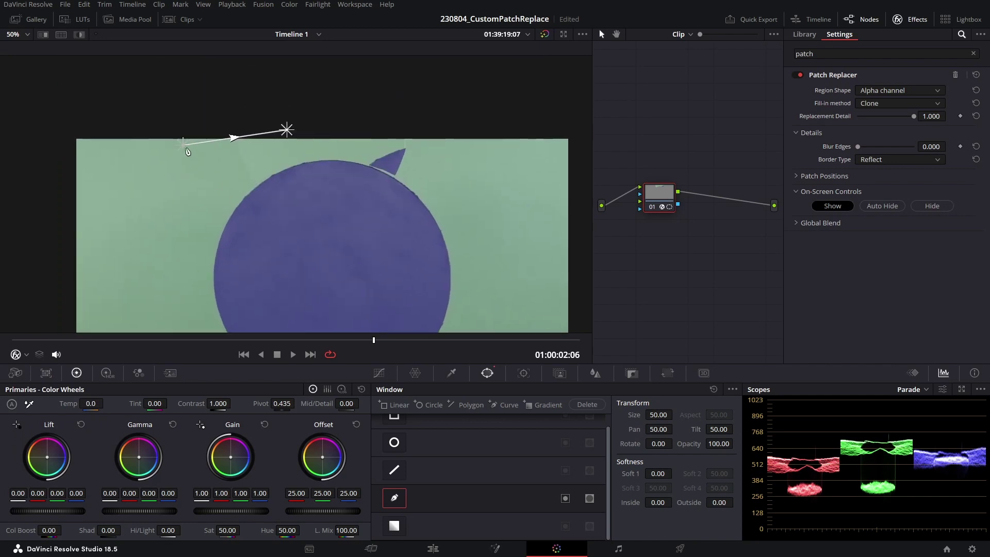
mouse_move(183, 144)
left_mouse_down()
mouse_move(189, 179)
mouse_move(143, 178)
mouse_move(98, 128)
mouse_move(95, 223)
mouse_move(114, 205)
left_mouse_up()
mouse_move(291, 132)
left_mouse_down()
mouse_move(332, 131)
mouse_move(233, 129)
mouse_move(309, 129)
mouse_move(326, 150)
mouse_move(295, 132)
mouse_move(410, 146)
mouse_move(402, 148)
left_mouse_up()
left_click(26, 355)
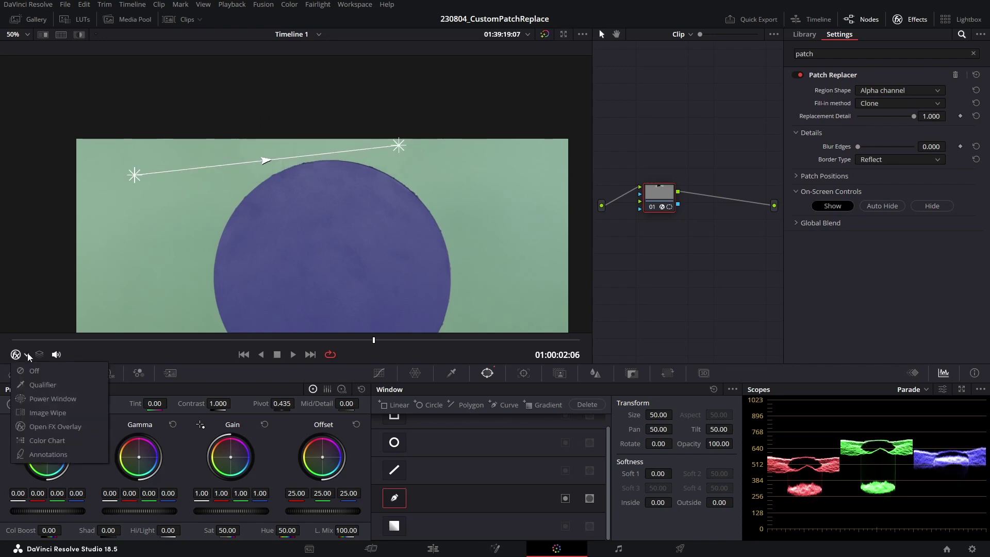
left_click(57, 367)
scroll(294, 180, "up", 4)
scroll(303, 215, "up", 2)
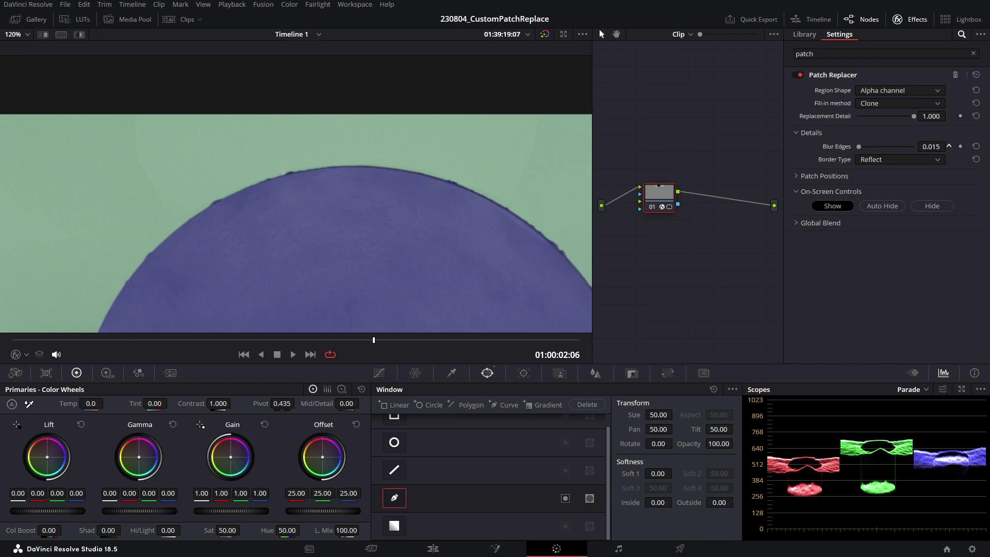
Set the patch Blur Edges to 0.138, show the Power Window overlay, and add serial node 02
left_click_drag(948, 146, 956, 157)
mouse_move(880, 148)
left_mouse_down()
mouse_move(846, 148)
mouse_move(864, 147)
left_mouse_up()
left_click(22, 354)
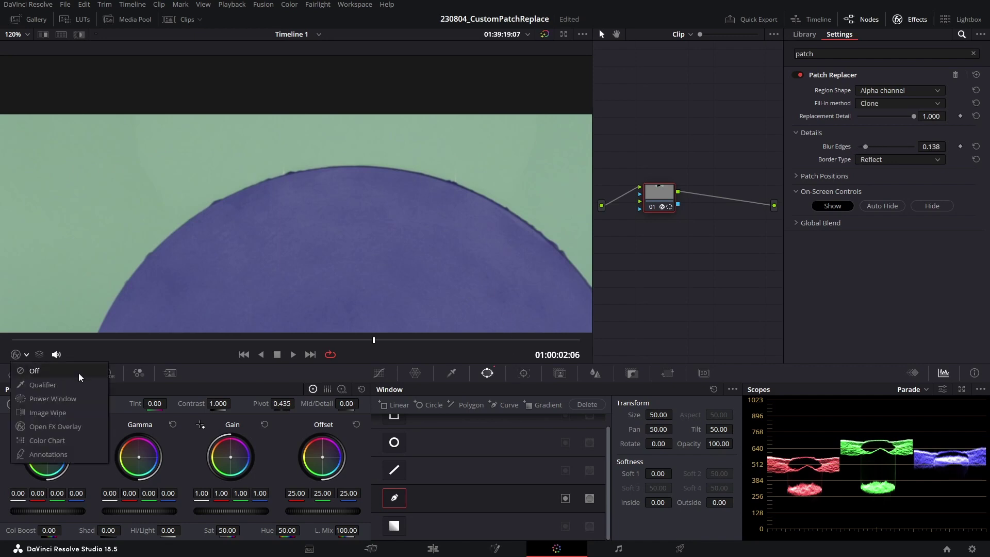
left_click(66, 400)
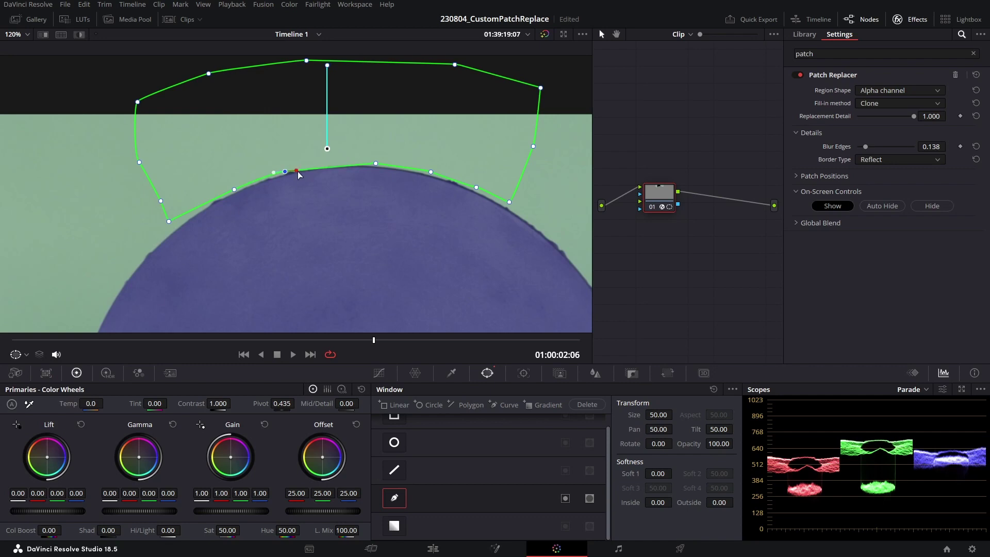
key("alt+q")
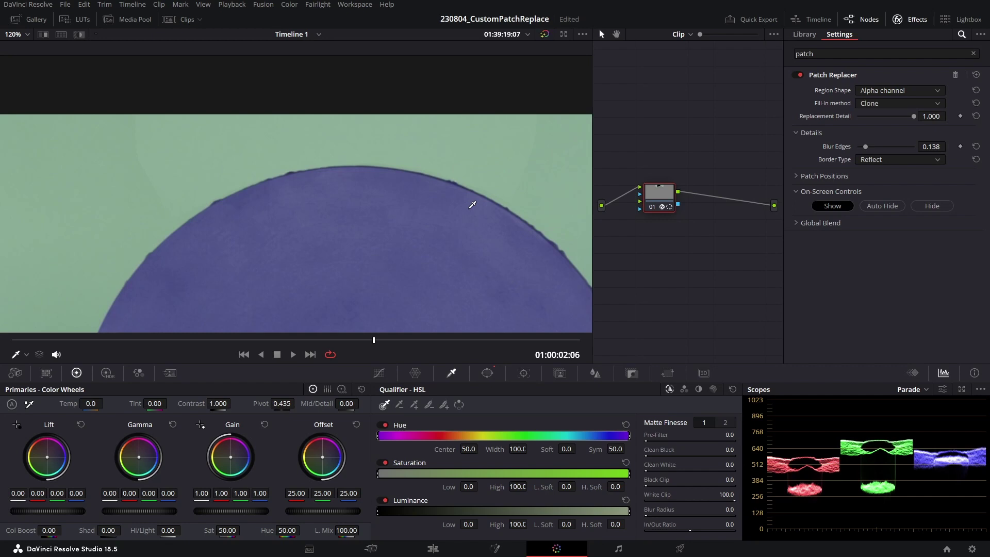
key("alt+s")
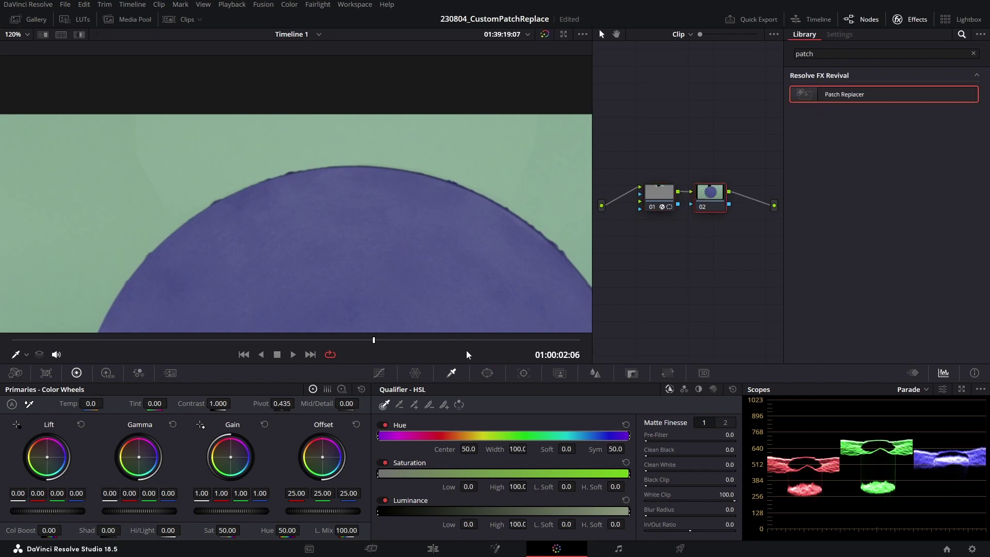
On node 02, draw a Curve window around the left wire stub above the circle
left_click(492, 375)
left_click(394, 498)
scroll(209, 221, "down", 3)
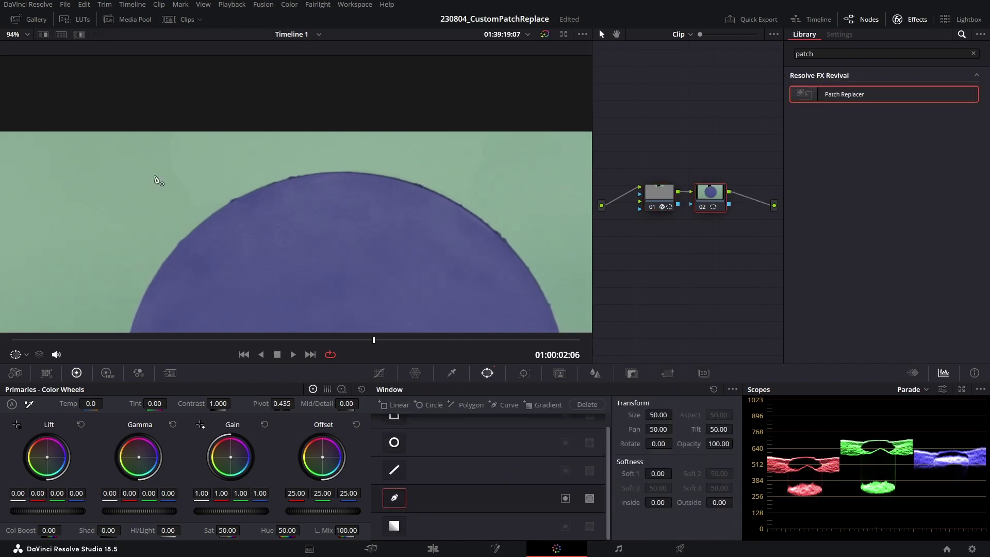
left_click(178, 219)
left_click(206, 199)
left_click(192, 120)
left_click(146, 130)
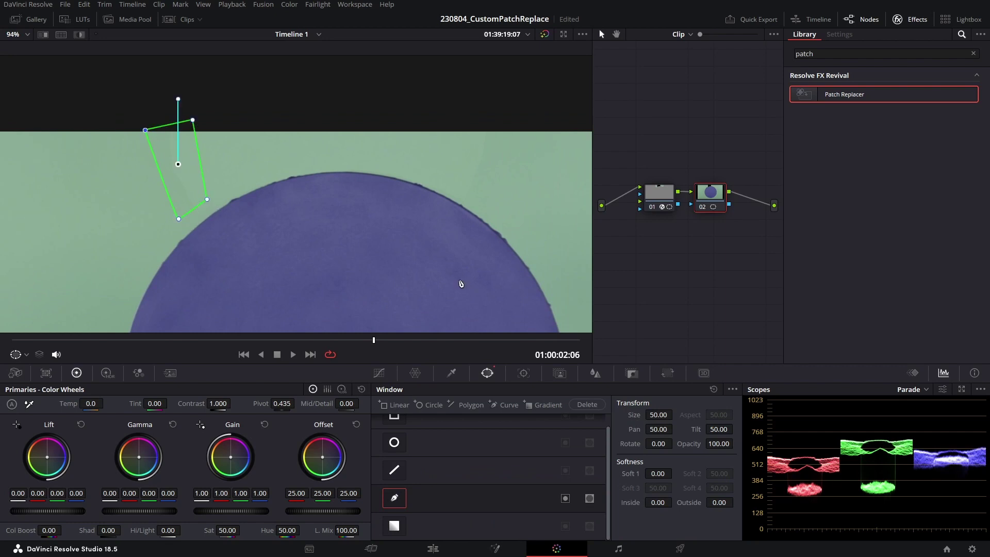
Draw a second Curve window around the right wire stub and reshape it to fit the wire
left_click(504, 405)
left_click(473, 120)
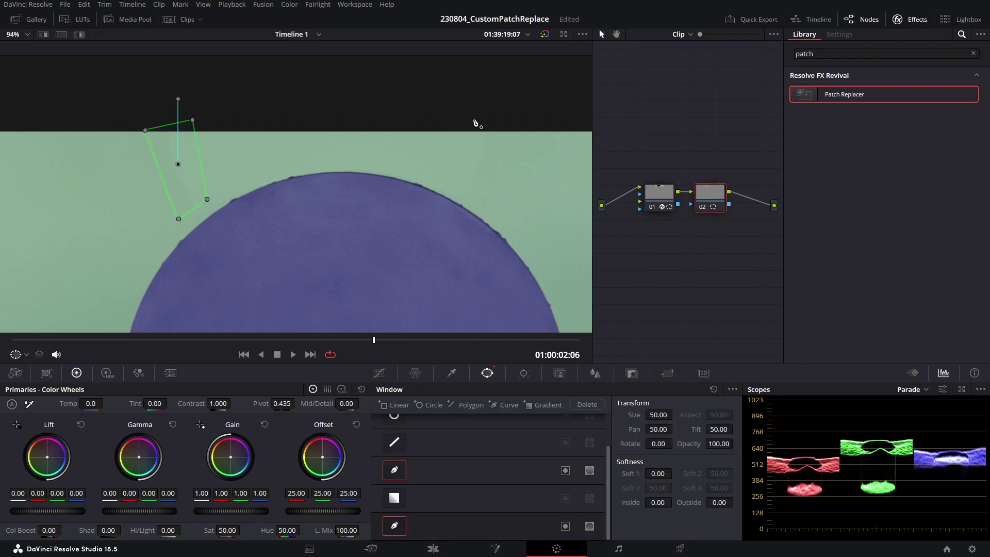
left_click(453, 197)
left_click(476, 202)
left_click(499, 124)
left_click(473, 119)
left_click_drag(453, 196, 477, 206)
Set Mid/Detail to 35.00 inside the windows and turn the viewer overlay Off
left_click_drag(346, 403, 330, 403)
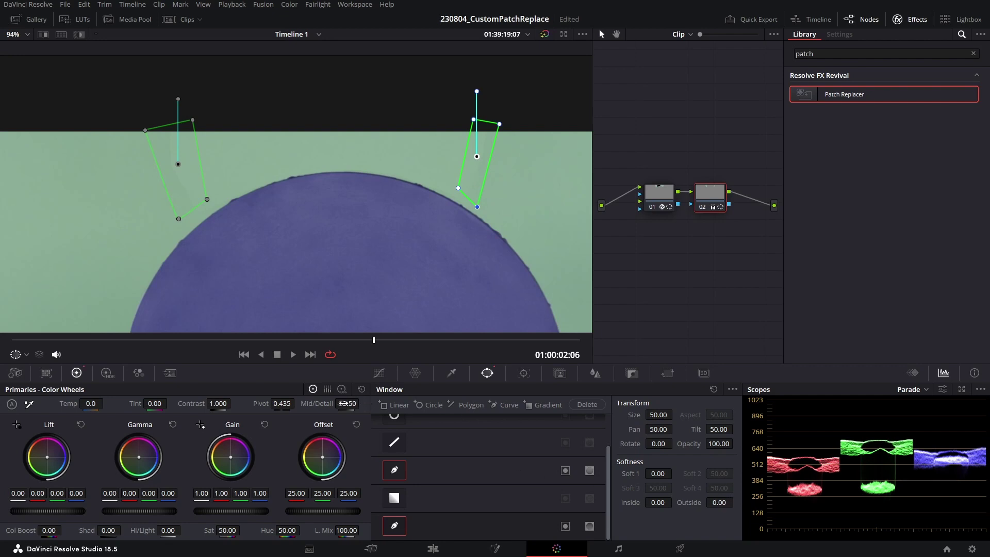
left_click(16, 354)
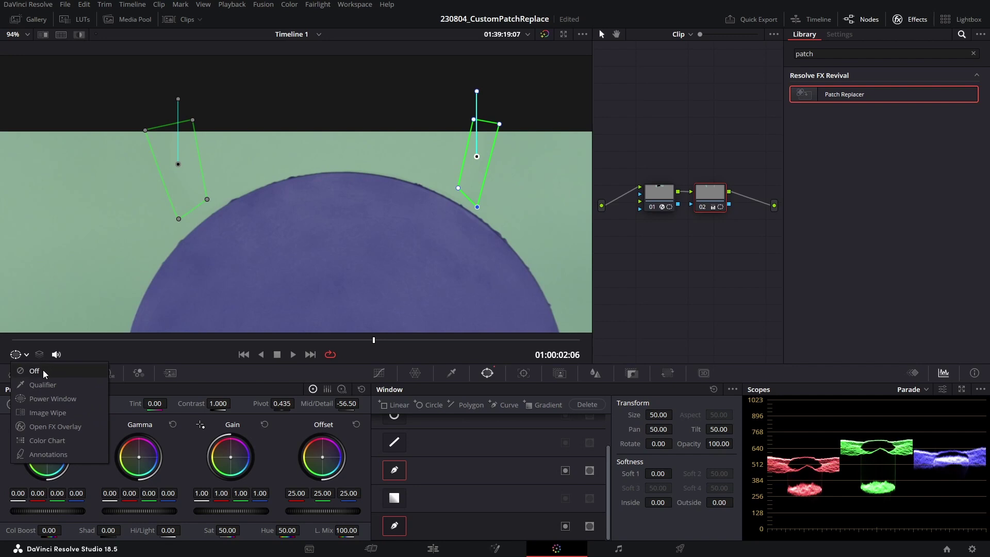
left_click(34, 370)
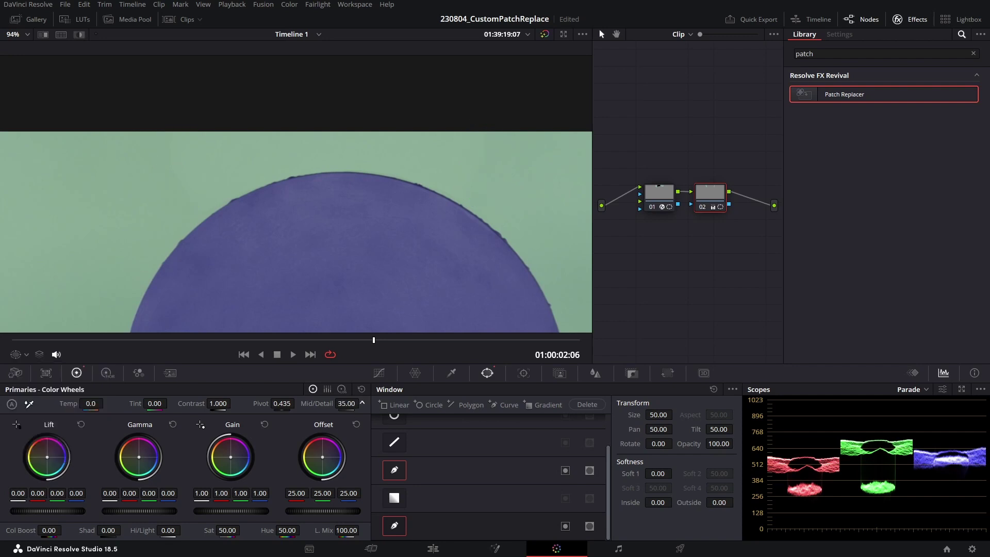
Lower Mid/Detail to -42, inspect the blue circle's softened edge up close, then switch to the pink circle clip
left_click_drag(346, 403, 372, 403)
scroll(417, 281, "up", 6)
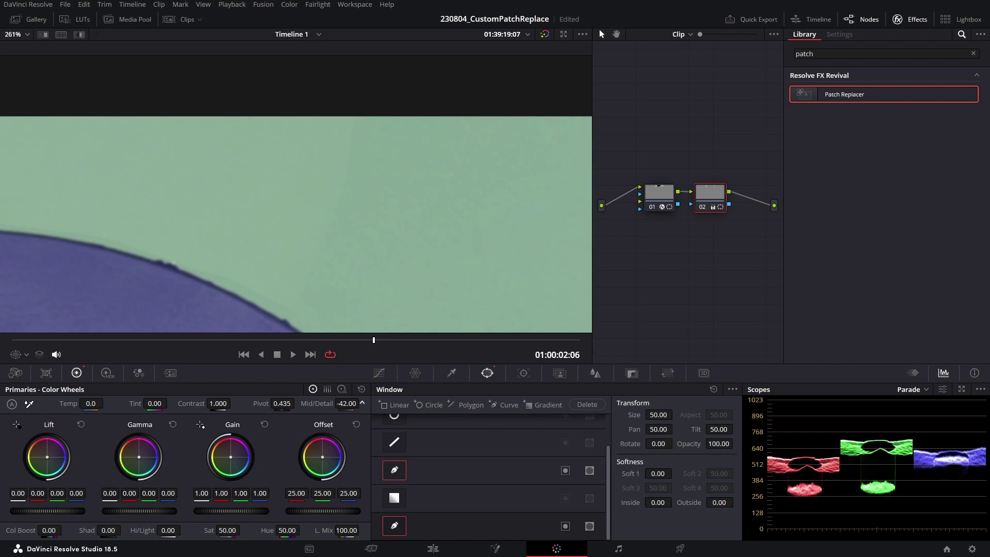
left_click_drag(213, 294, 432, 236)
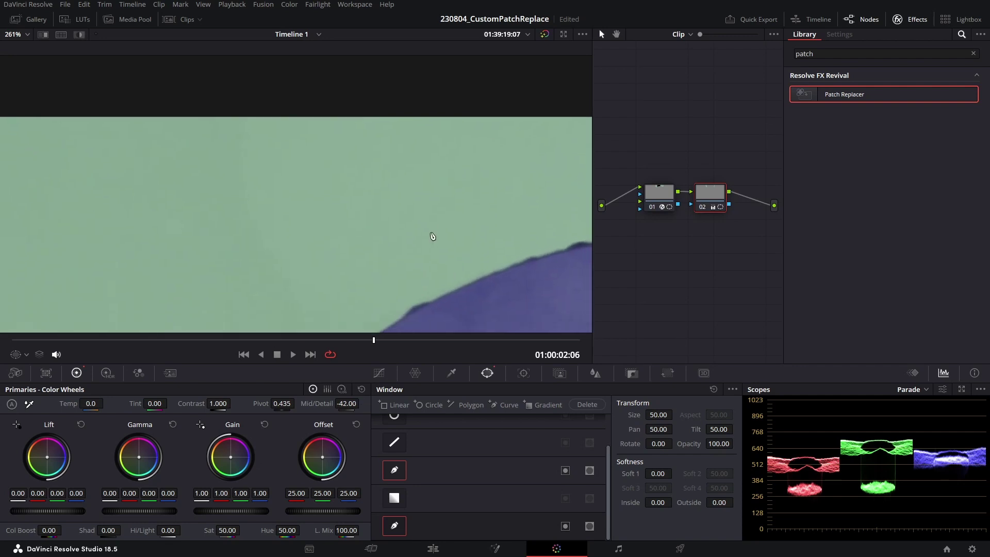
key("shift+z")
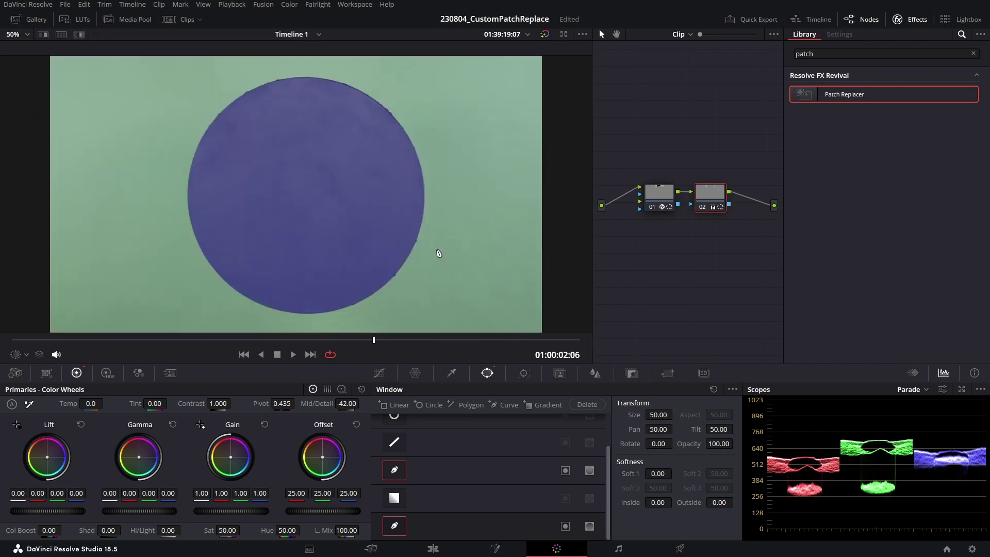
left_click(648, 199)
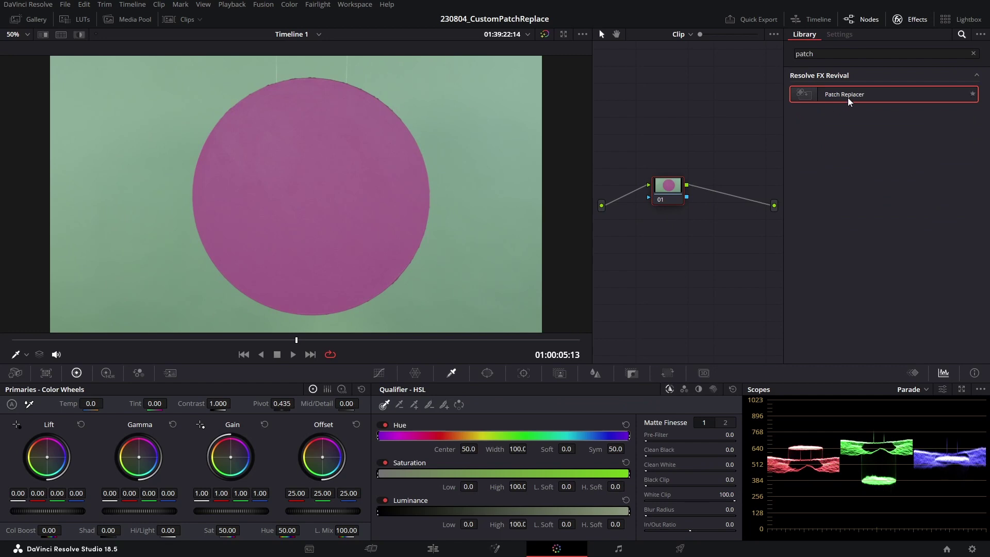
Apply Patch Replacer to node 01, with the source patch upper-left and the target over the top wires
left_click_drag(855, 98, 667, 192)
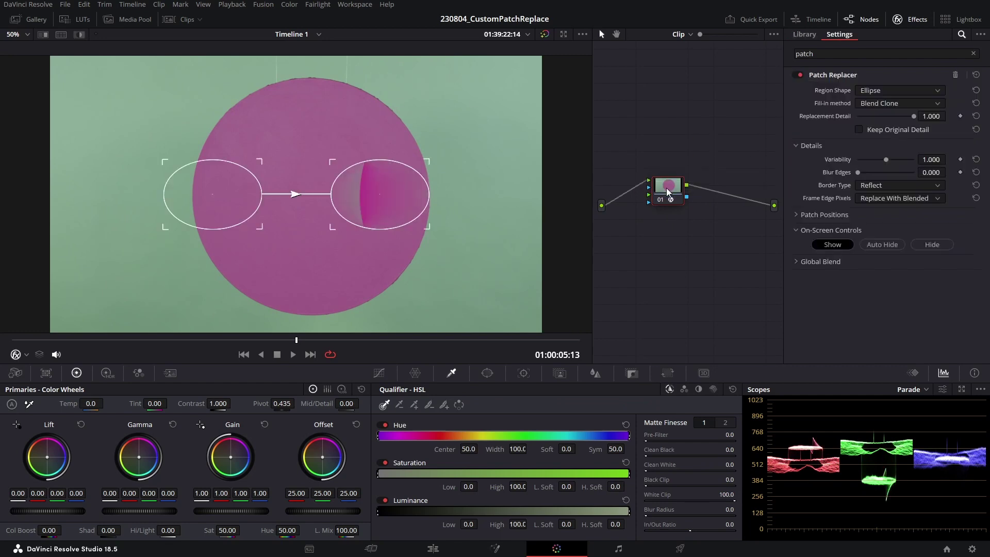
left_click_drag(212, 196, 155, 77)
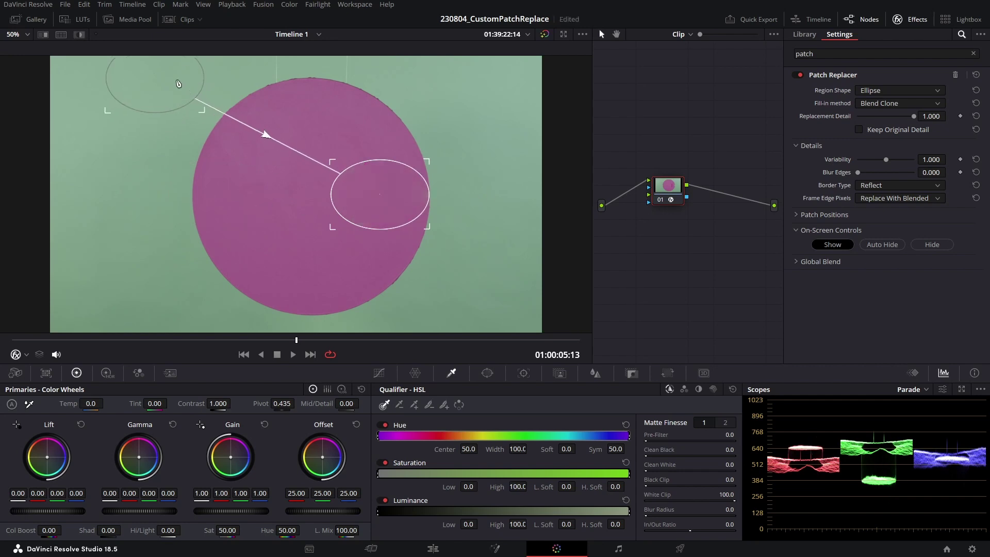
mouse_move(381, 198)
left_mouse_down()
mouse_move(312, 83)
mouse_move(380, 108)
left_mouse_up()
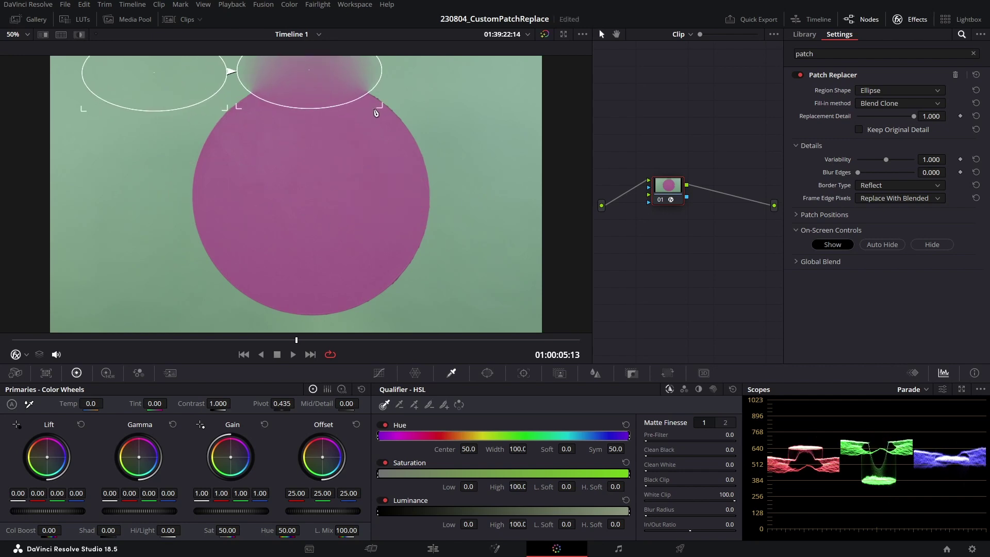
Set the Patch Replacer fill-in method to Clone and region shape to Alpha channel
left_click(900, 103)
left_click(900, 117)
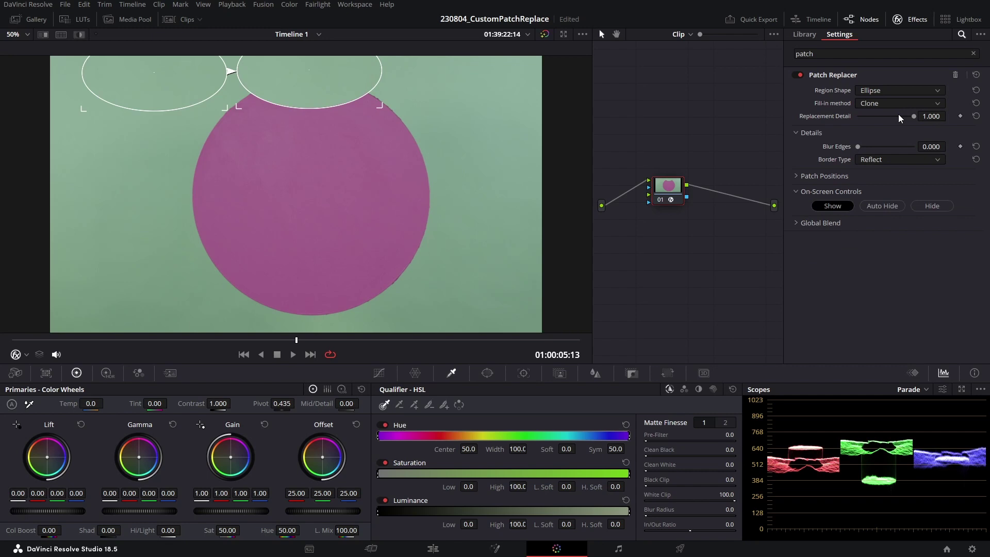
left_click(893, 91)
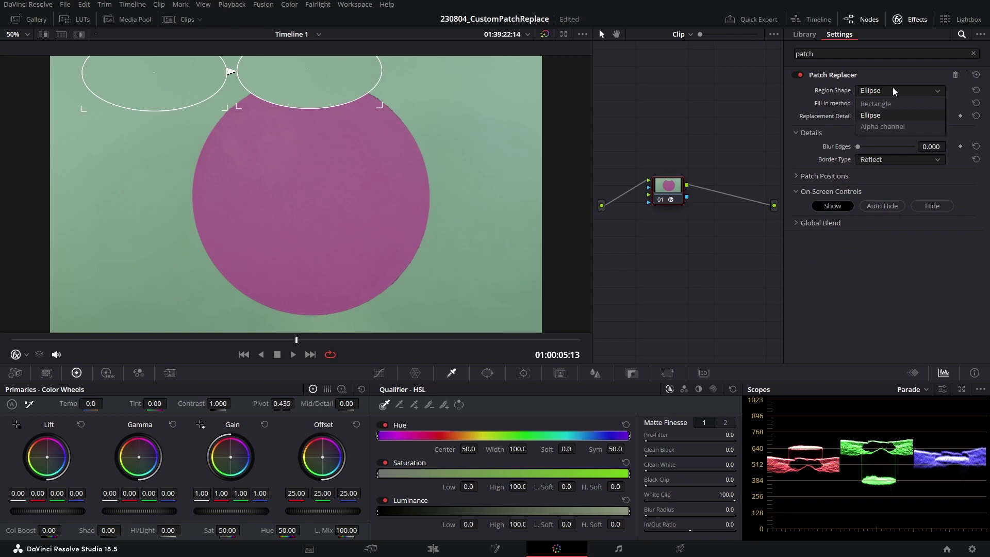
left_click(898, 128)
Draw a Pen window enclosing the wires above the pink circle's top edge
left_click(486, 373)
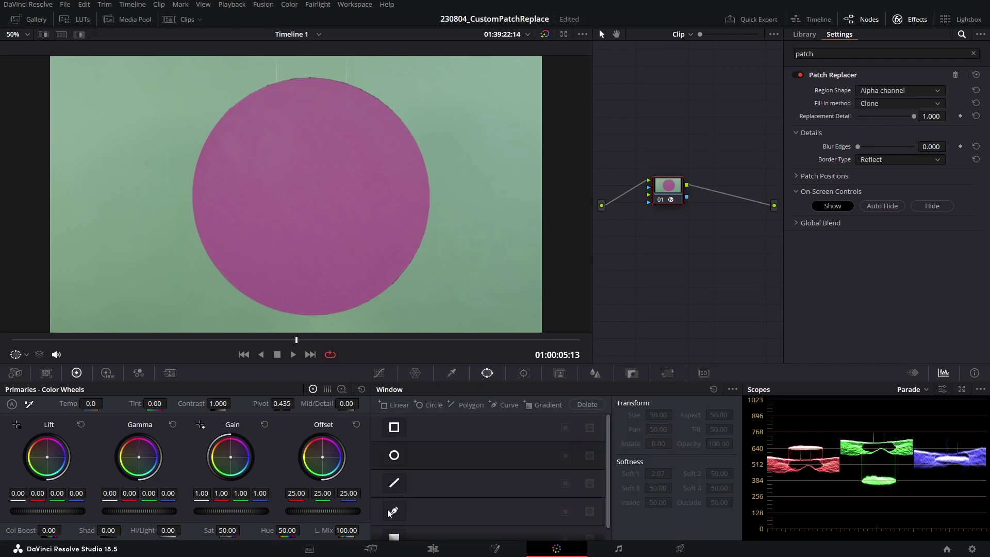
left_click(394, 511)
scroll(327, 176, "up", 2)
scroll(360, 251, "up", 3)
left_click(237, 231)
left_click(314, 205)
left_click(382, 203)
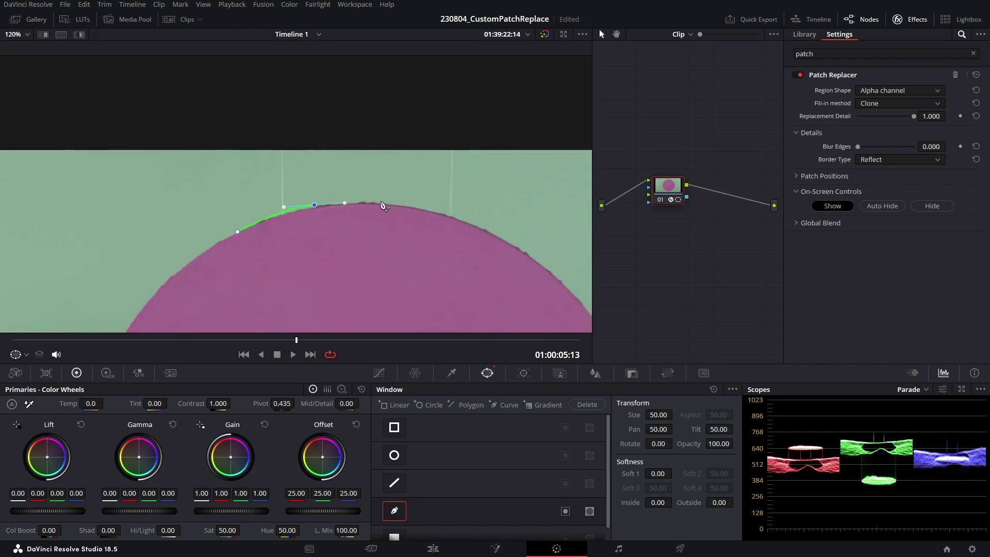
left_click_drag(422, 209, 444, 215)
left_click(465, 220)
left_click(472, 129)
left_click(363, 116)
left_click(259, 121)
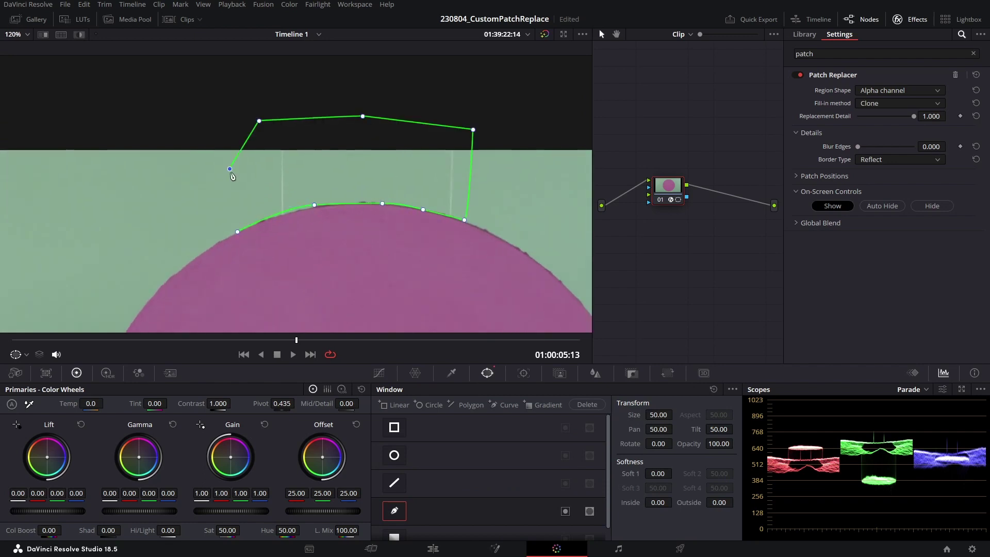
left_click(229, 168)
left_click(237, 231)
Set outside softness to 0.36, Blur Edges to 0.040, and hide the viewer overlays
left_click_drag(716, 502, 726, 501)
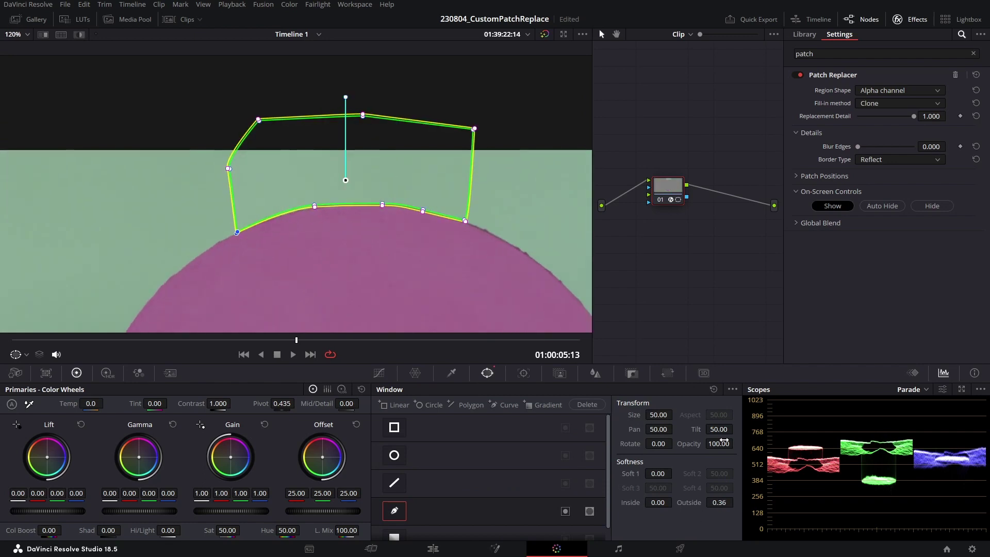
left_click_drag(919, 147, 923, 148)
left_click(26, 355)
left_click(52, 370)
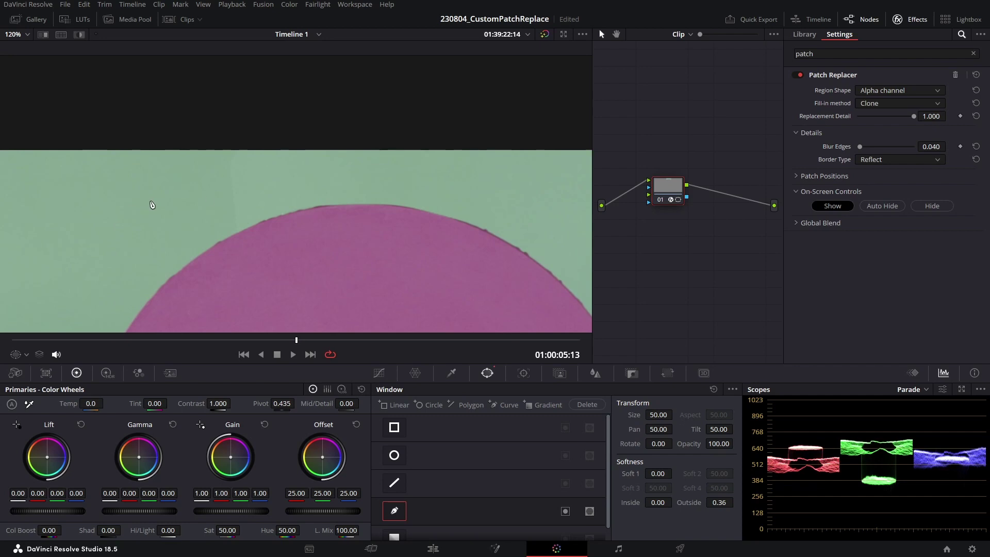
Add serial node 02 and draw a Curve window over the area above the pink circle
key("alt+s")
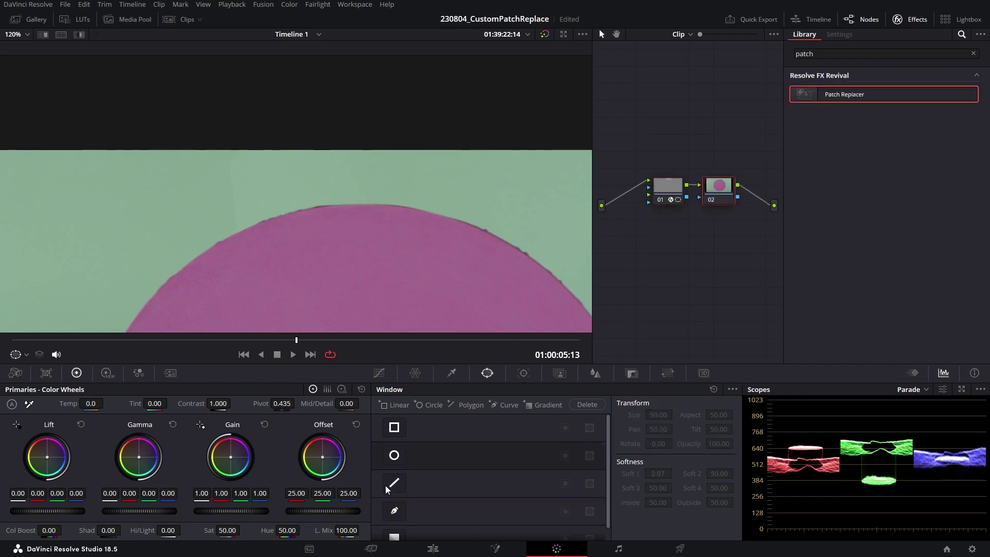
left_click(395, 512)
left_click(210, 224)
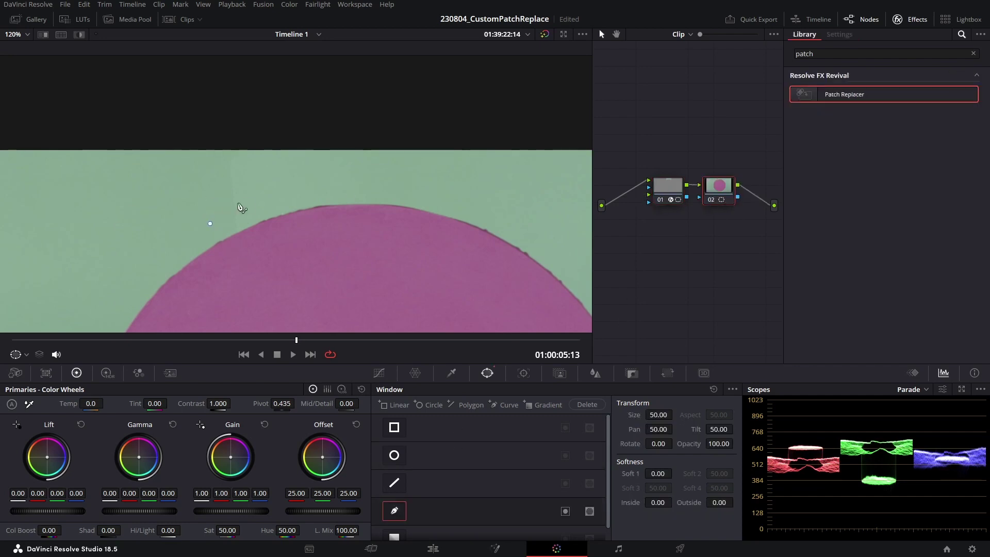
left_click_drag(318, 186, 359, 177)
left_click(444, 187)
left_click(515, 196)
left_click(515, 130)
left_click(257, 106)
left_click(178, 151)
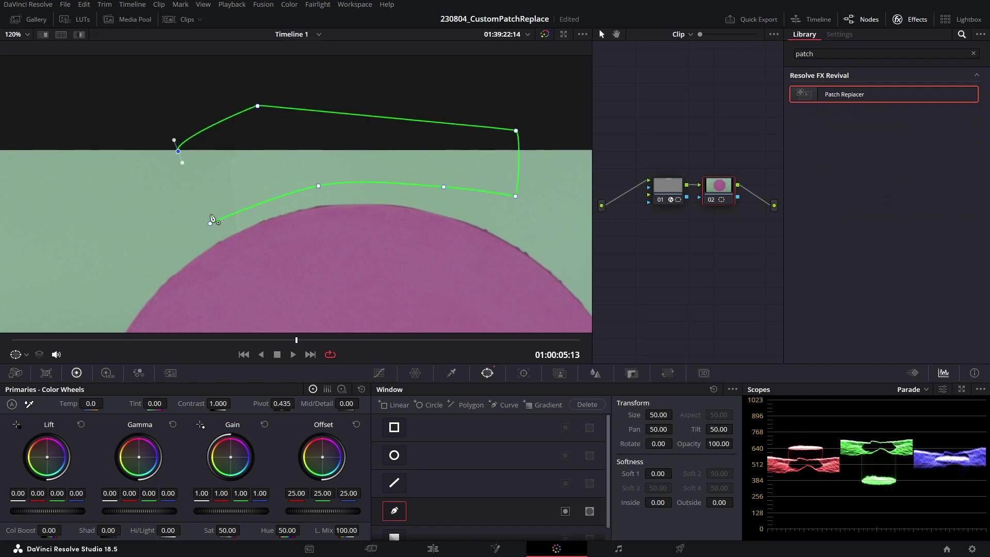
left_click(210, 223)
Feather the curve window's outside softness to 3.58 and set Mid/Detail to -78
left_click_drag(719, 502, 736, 501)
left_click(451, 373)
scroll(356, 403, "down", 5)
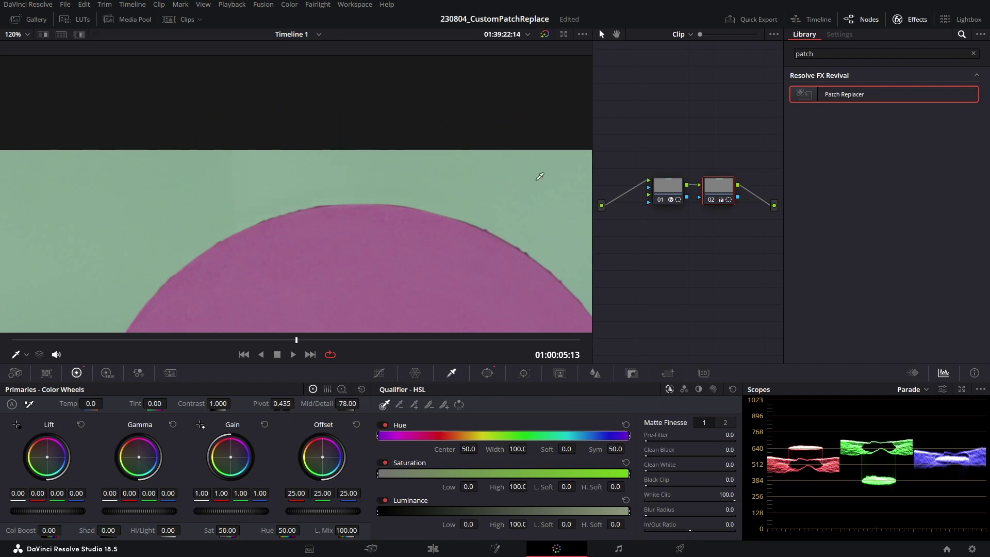
Select the Patch node and confirm its region shape stays Alpha channel
key("shift+z")
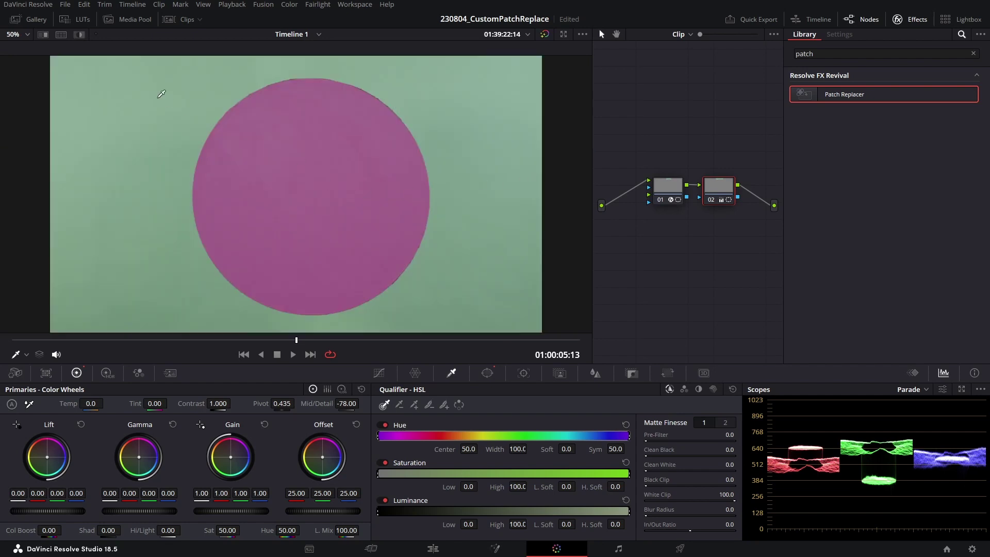
left_click(663, 192)
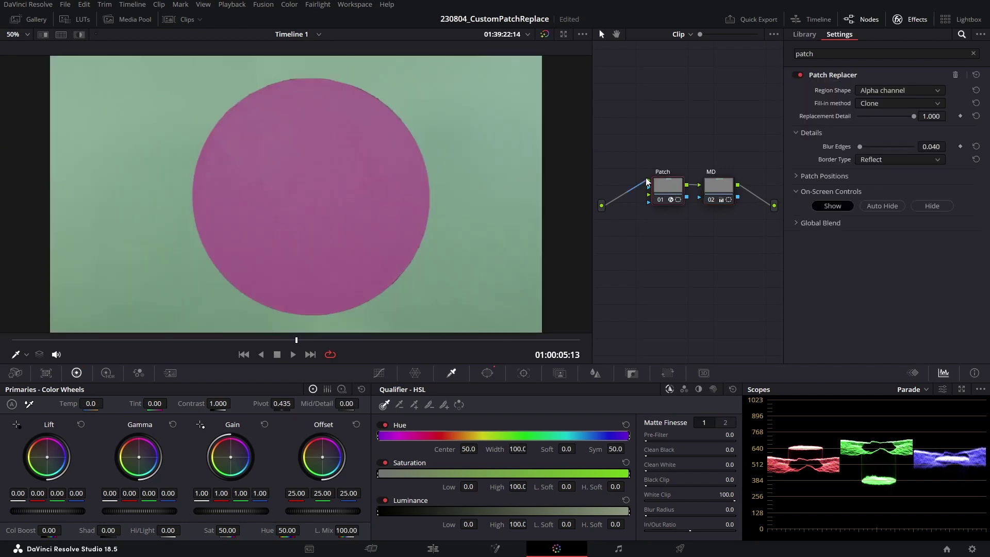
left_click(886, 94)
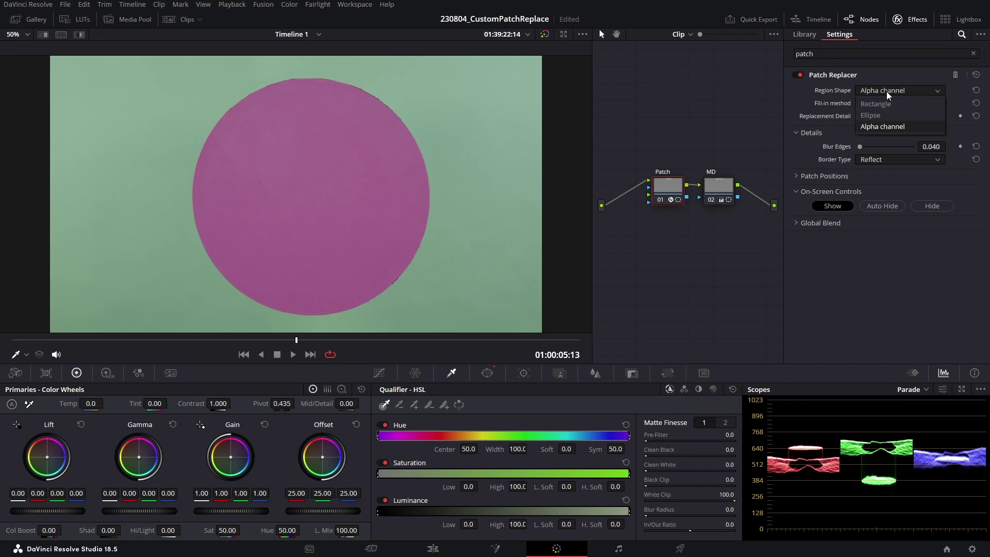
left_click(888, 127)
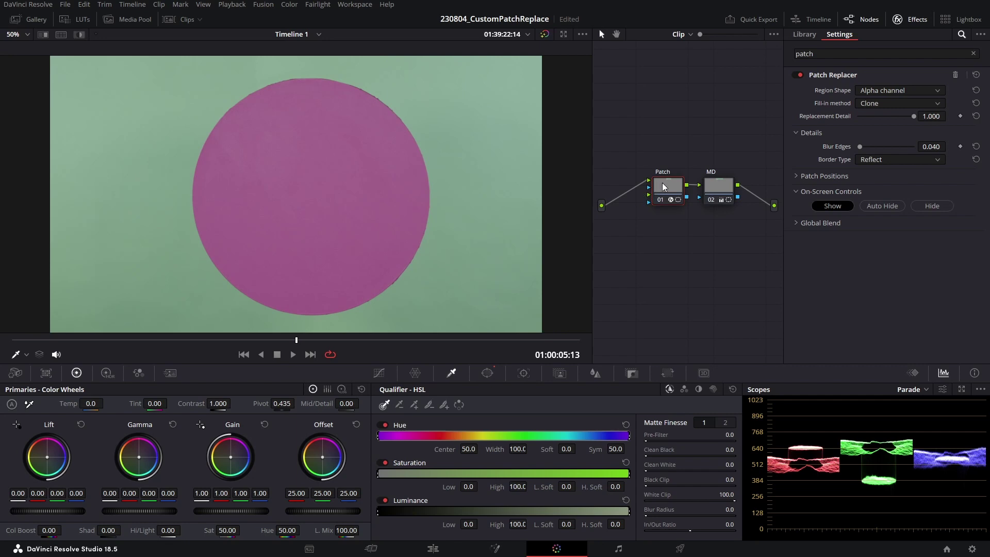
Reposition the Patch node so it lines up with the MD node
left_click_drag(666, 188, 664, 196)
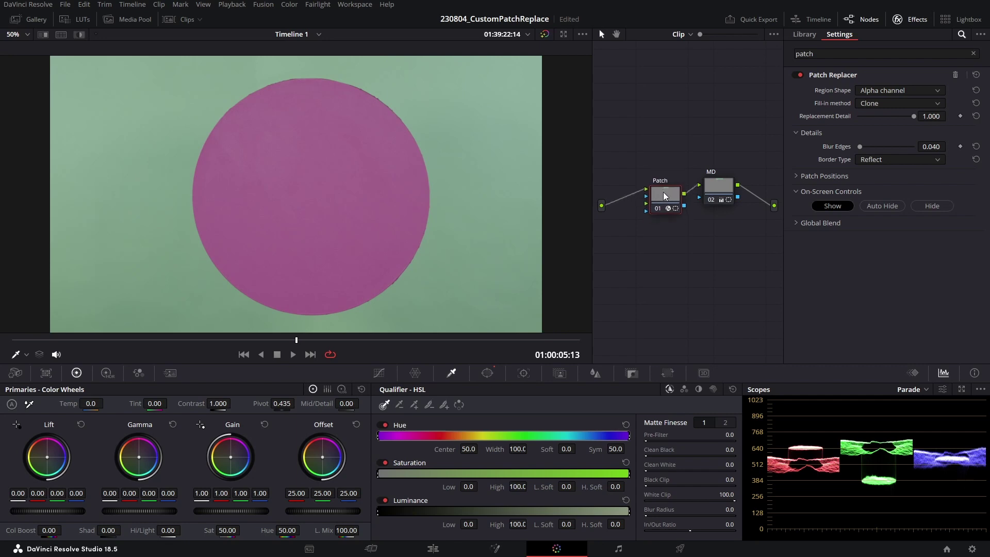
left_click(487, 373)
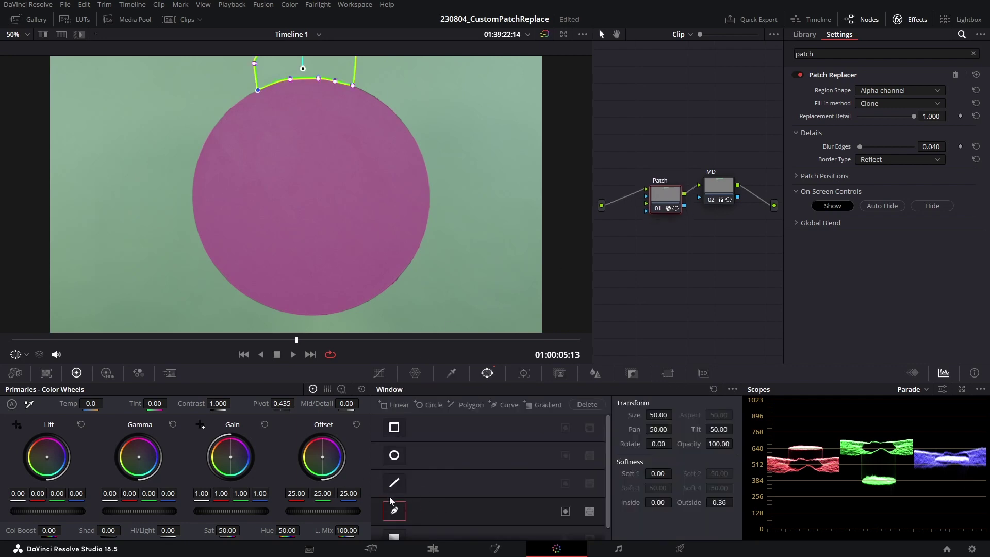
left_click_drag(665, 196, 672, 214)
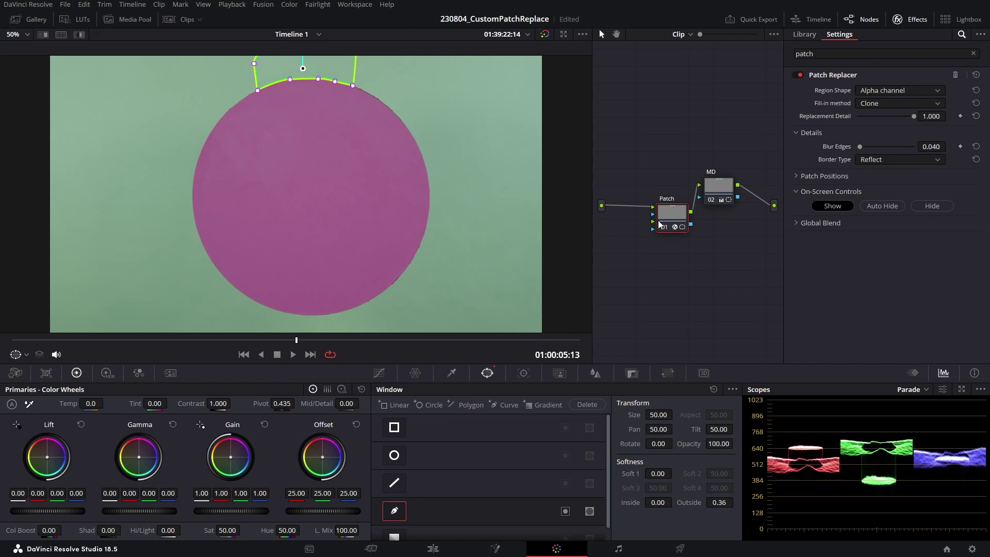
left_click_drag(659, 222, 652, 197)
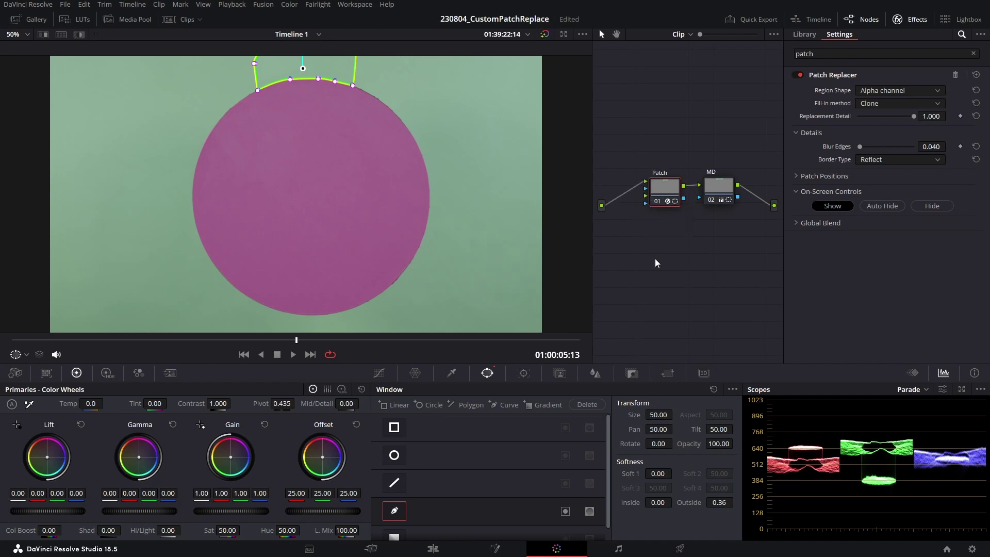